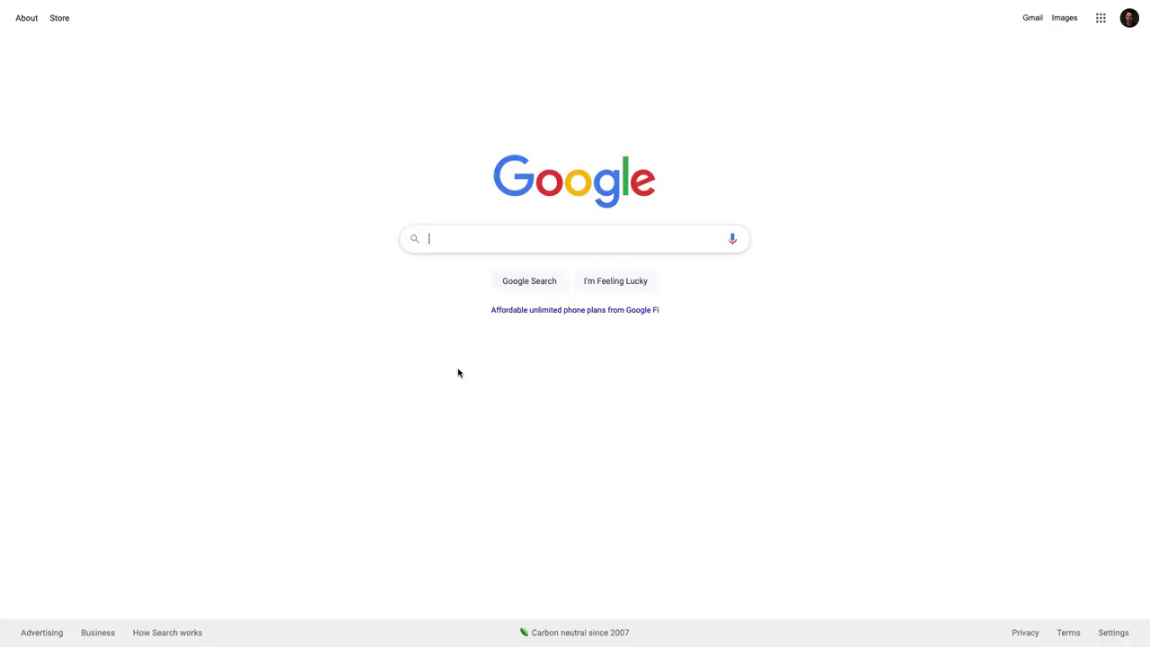
Search Google for "best restaurants near me" and look through the results.
text(best restaurants near me)
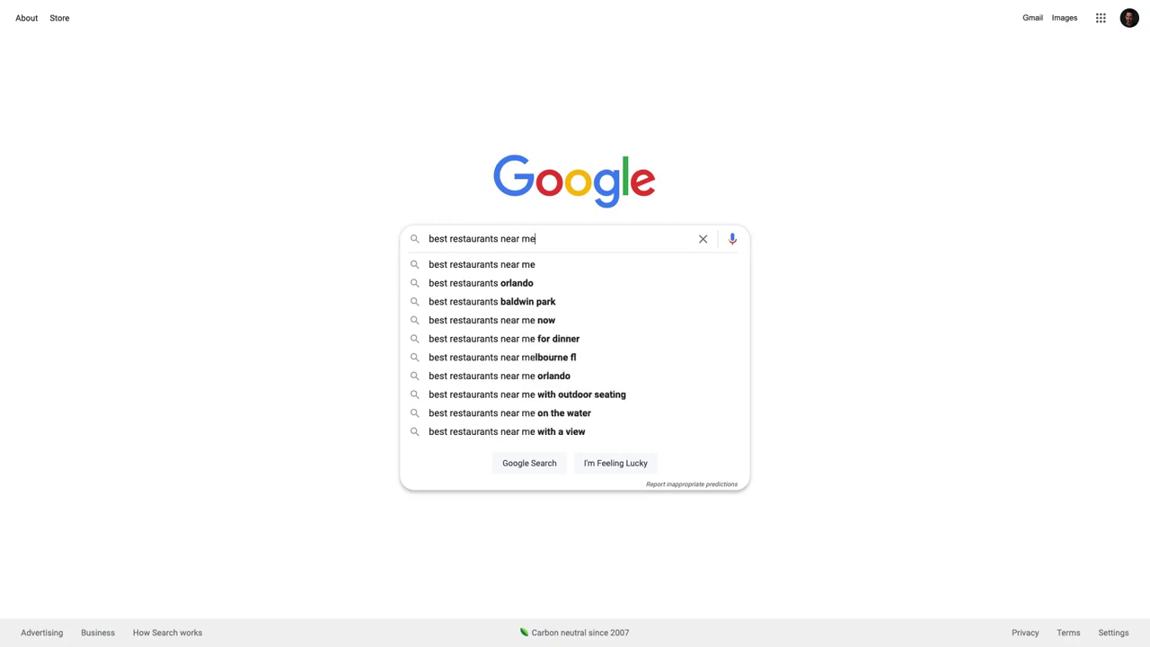
key(Return)
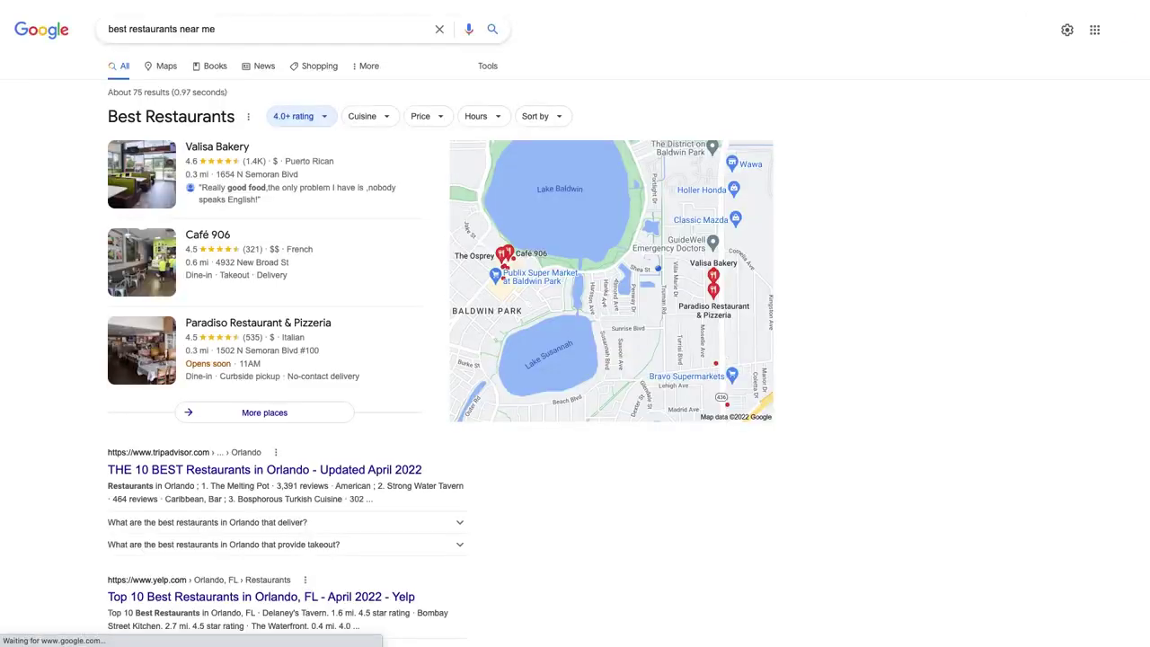
scroll(727, 483, down, 7)
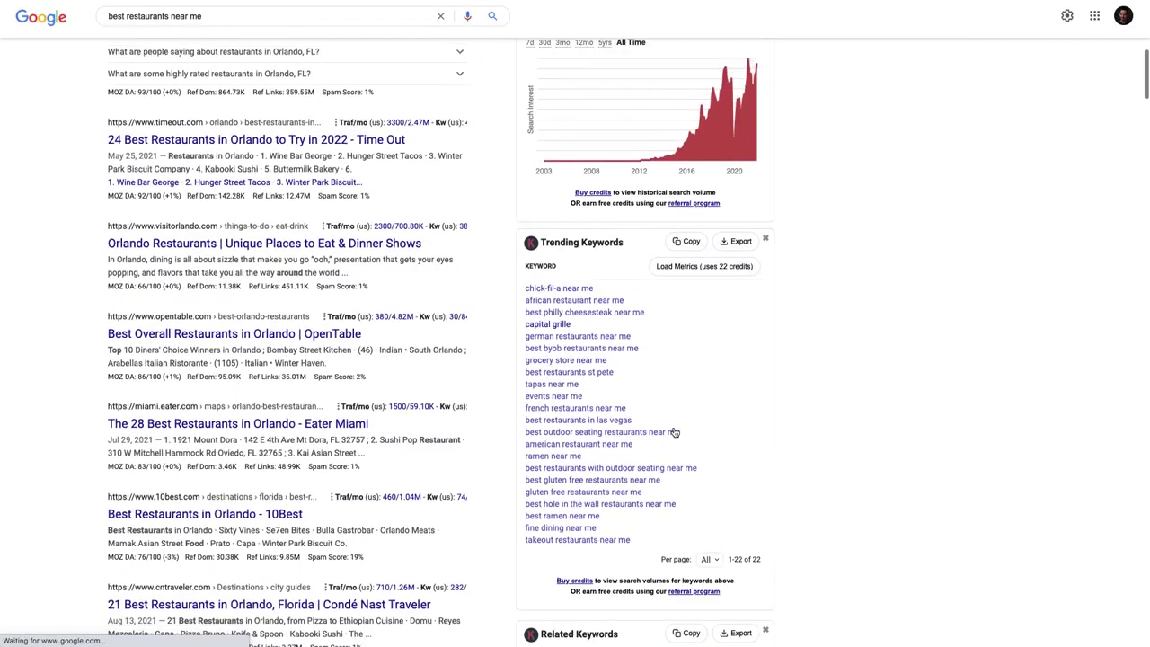
scroll(667, 439, up, 7)
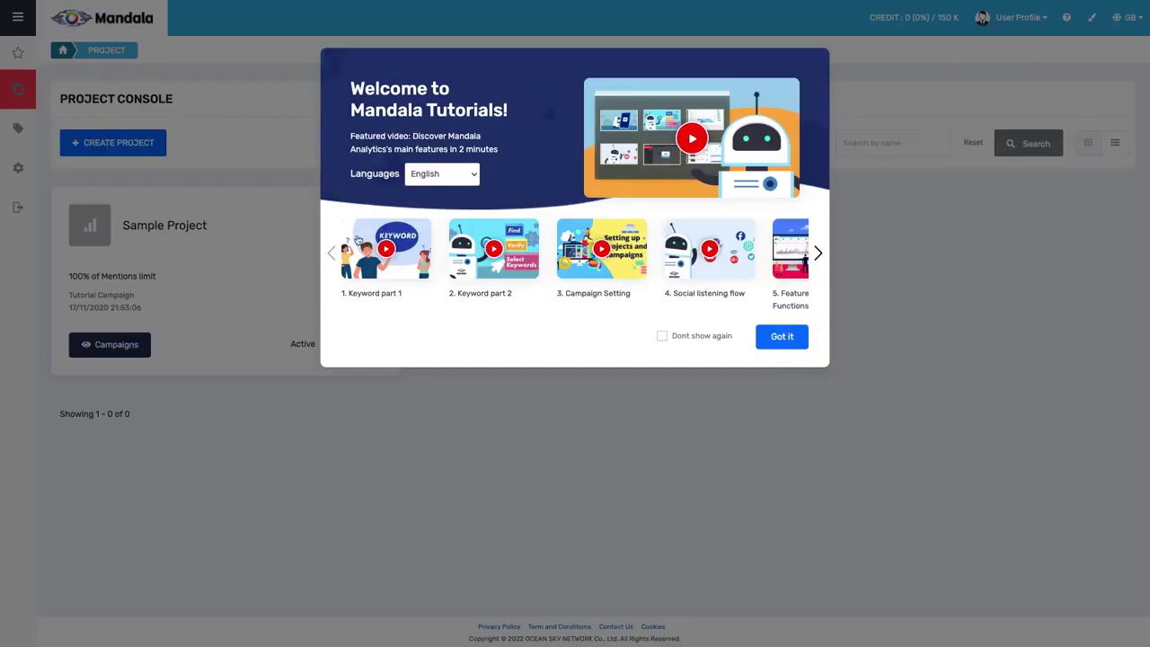
Switch to Mandala and browse the tutorial videos offered in the welcome window.
click(820, 258)
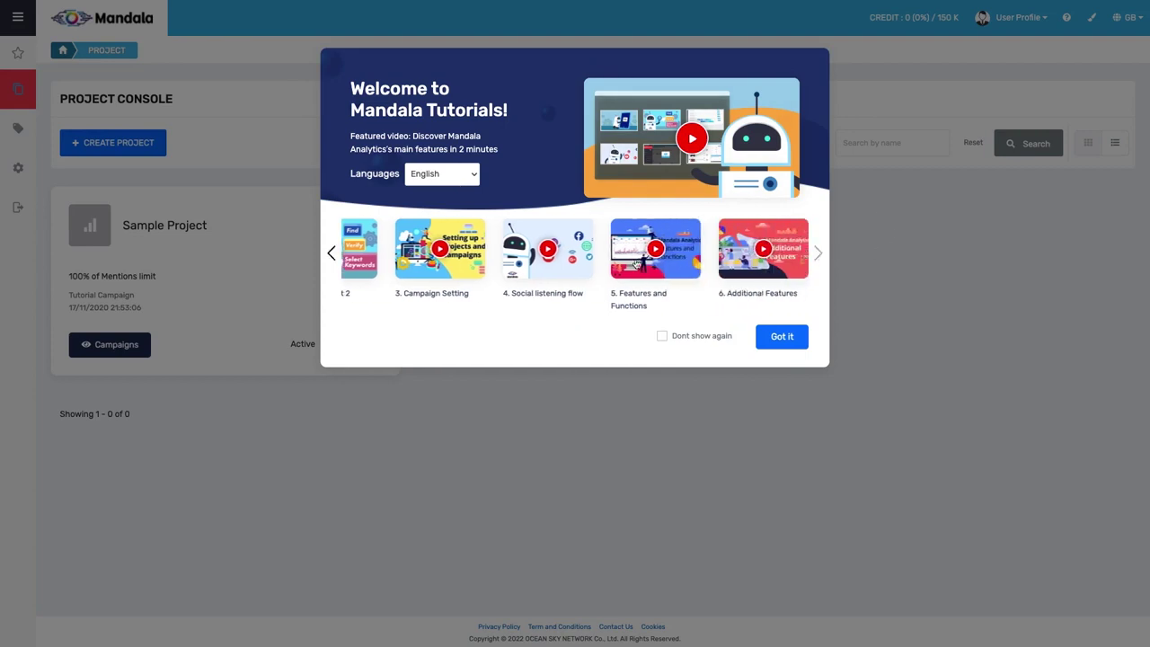
click(330, 253)
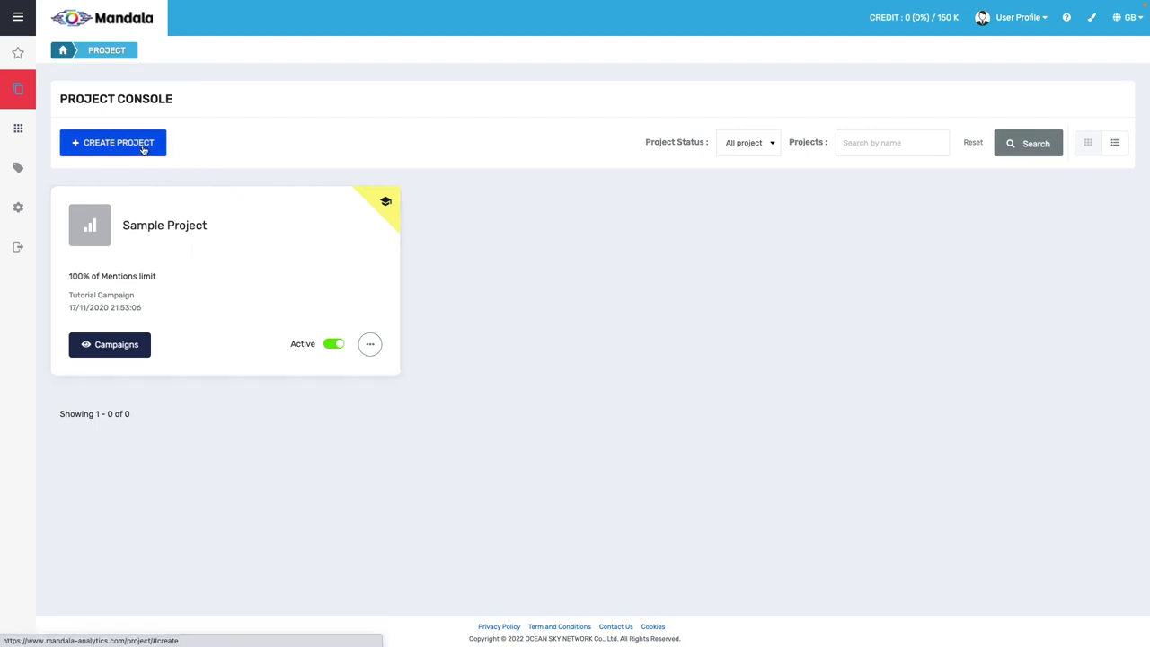
Create and save a new project named "Cafe", leaving it active and assigned to all user groups.
click(143, 145)
click(308, 136)
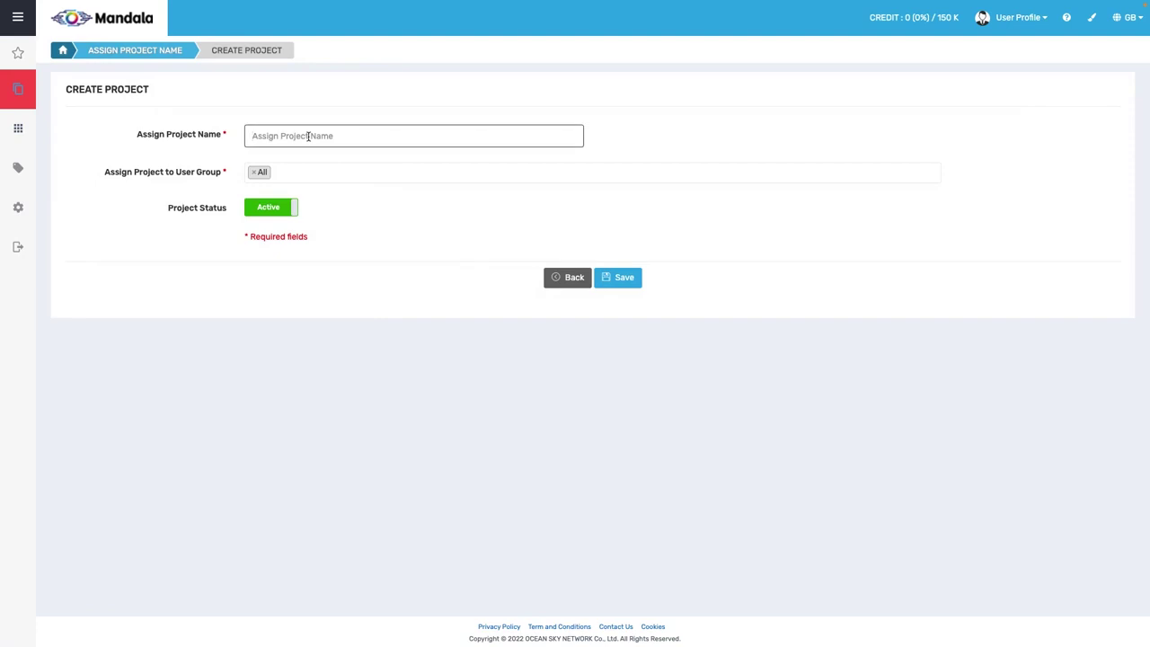
text(Cafe)
click(618, 280)
click(602, 352)
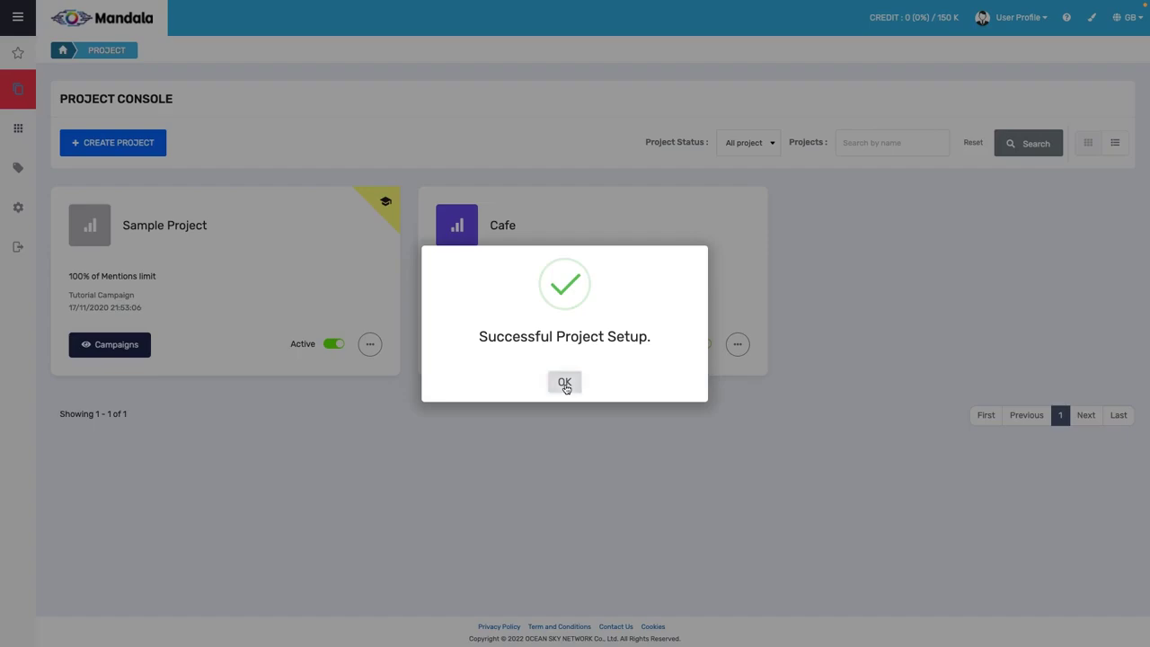
click(564, 382)
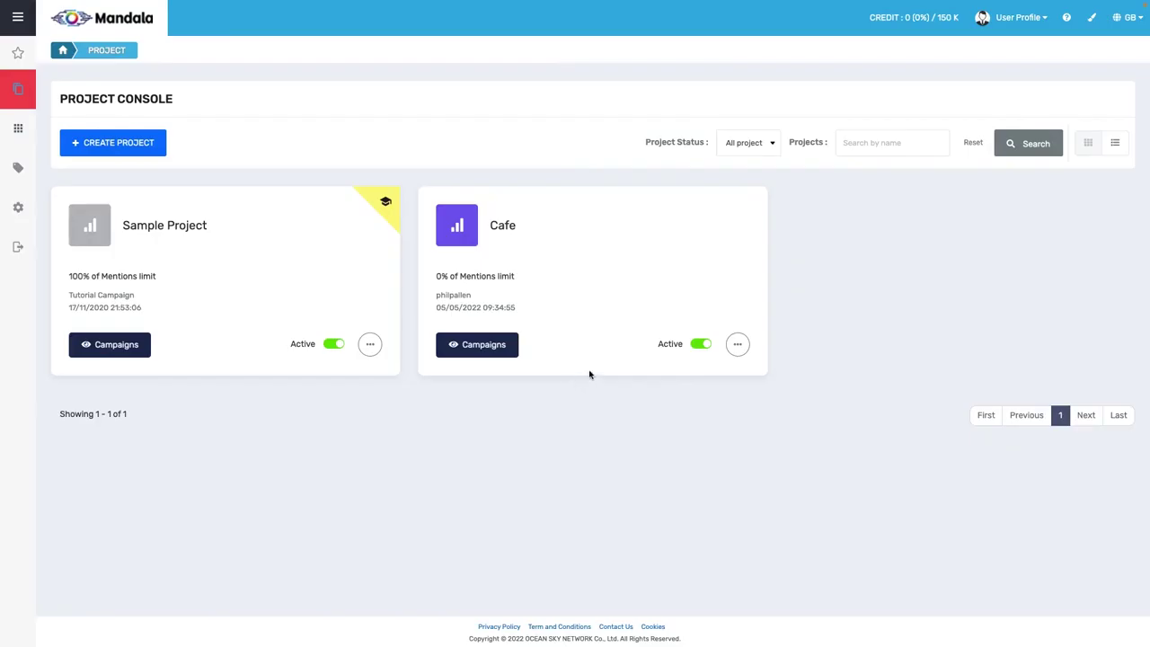
Start a new campaign in the Cafe project and name it "Pet-friendly cafes".
click(477, 348)
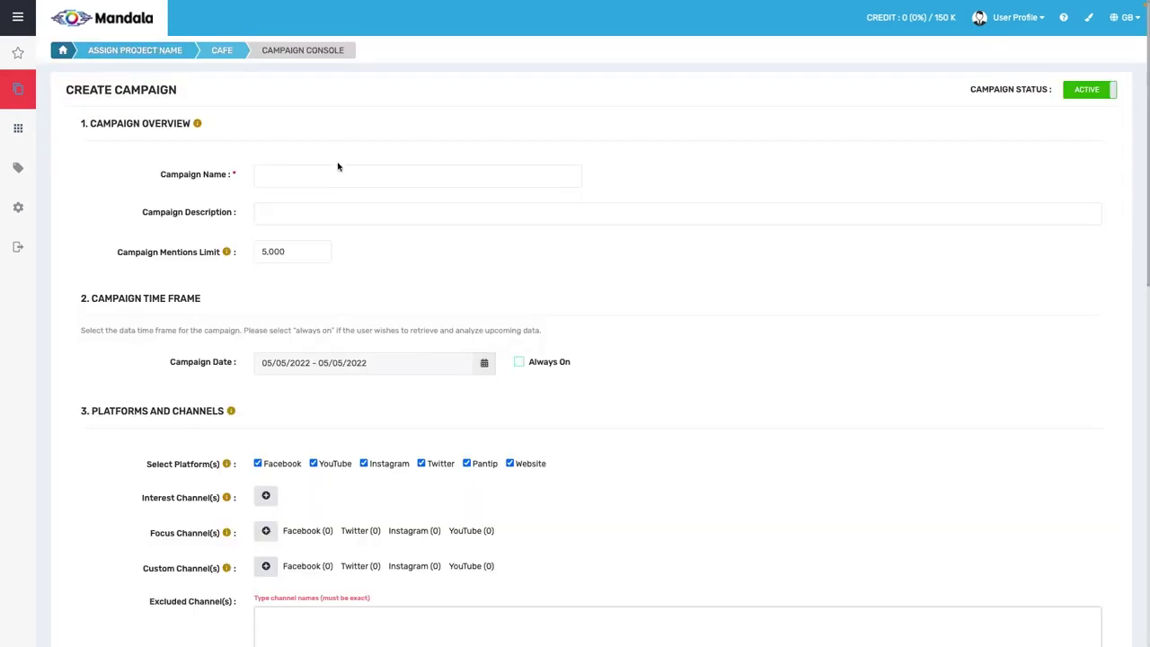
click(314, 174)
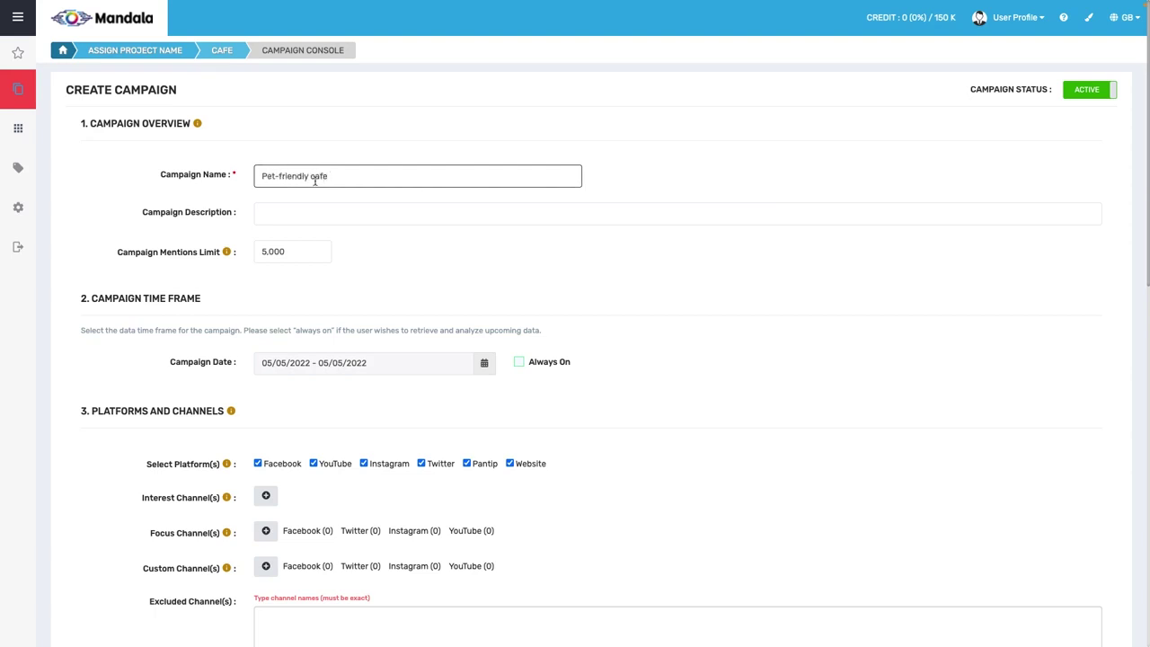
click(371, 200)
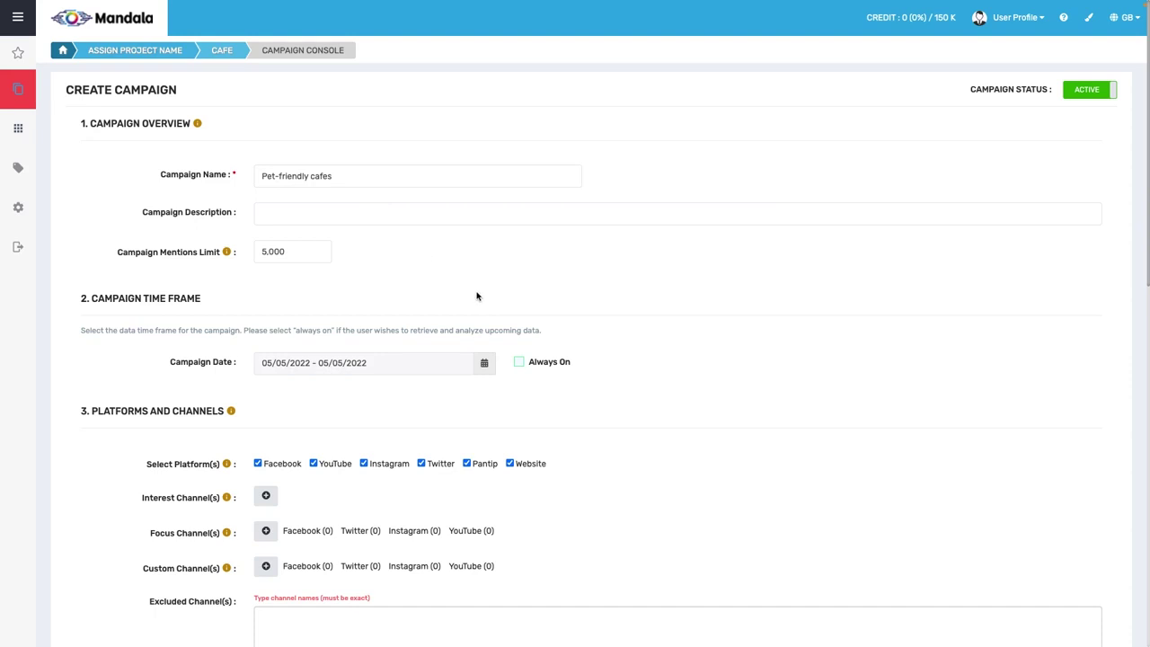
Set the campaign mentions limit to 50,000.
scroll(495, 275, down, 1)
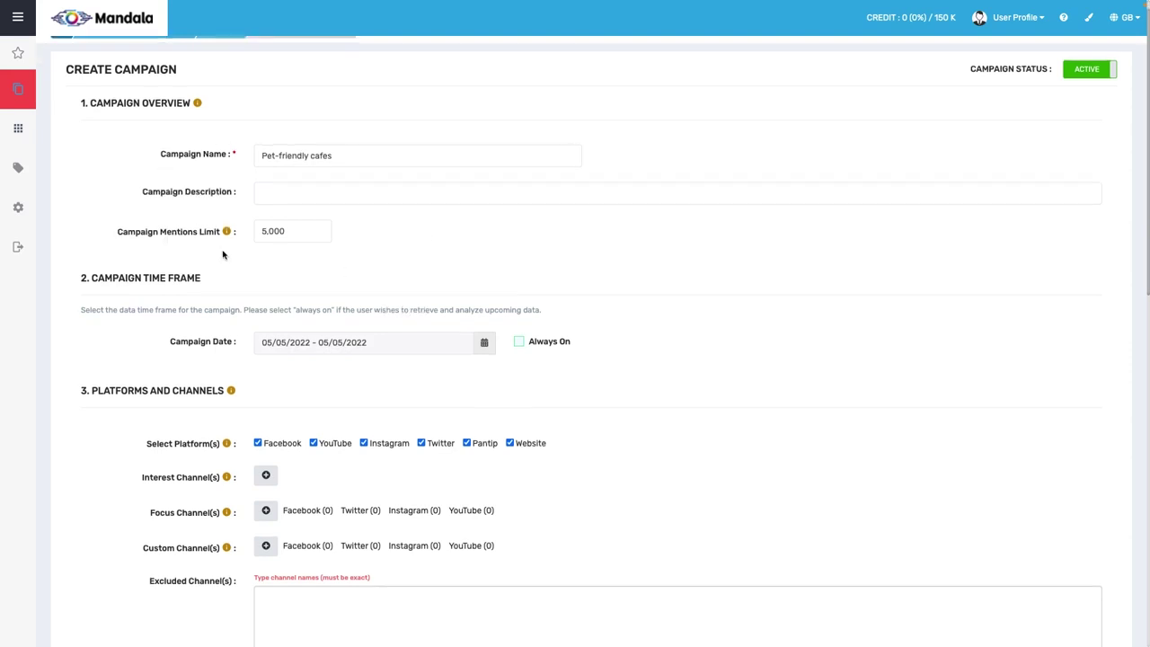
double_click(285, 231)
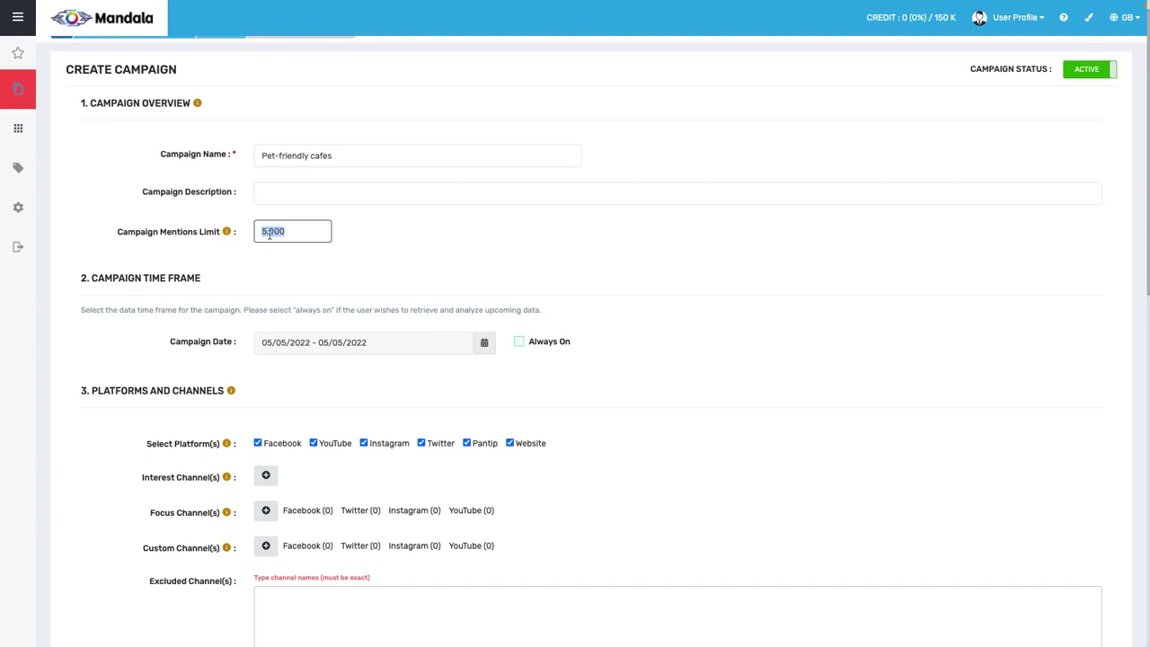
mouse_move(228, 232)
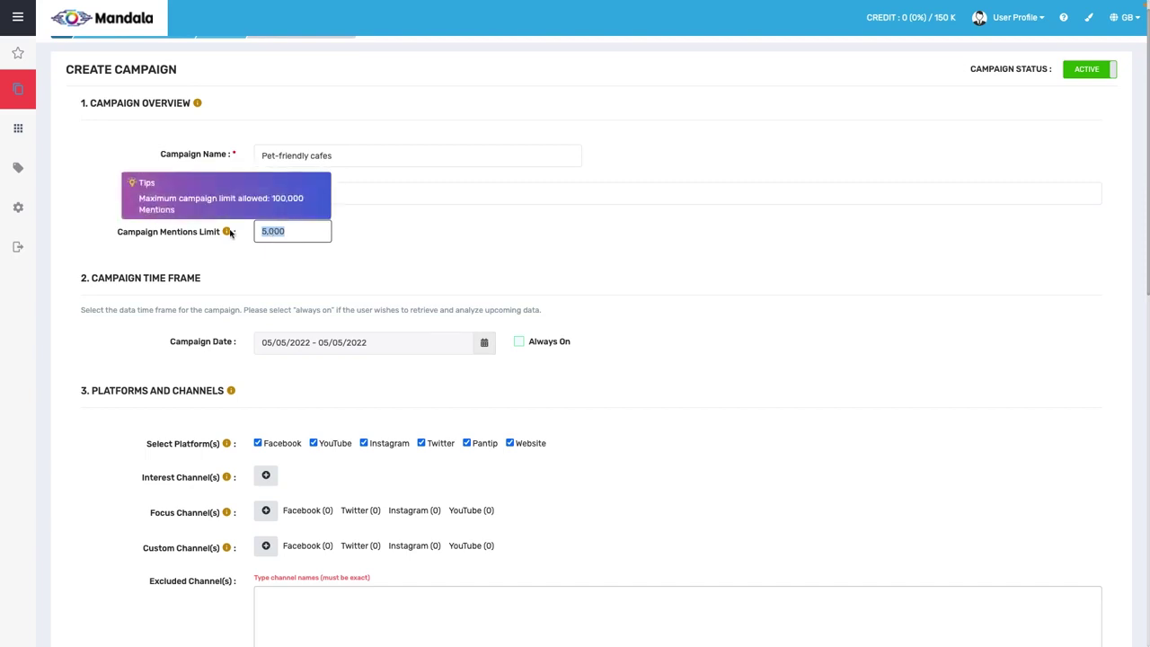
text(5)
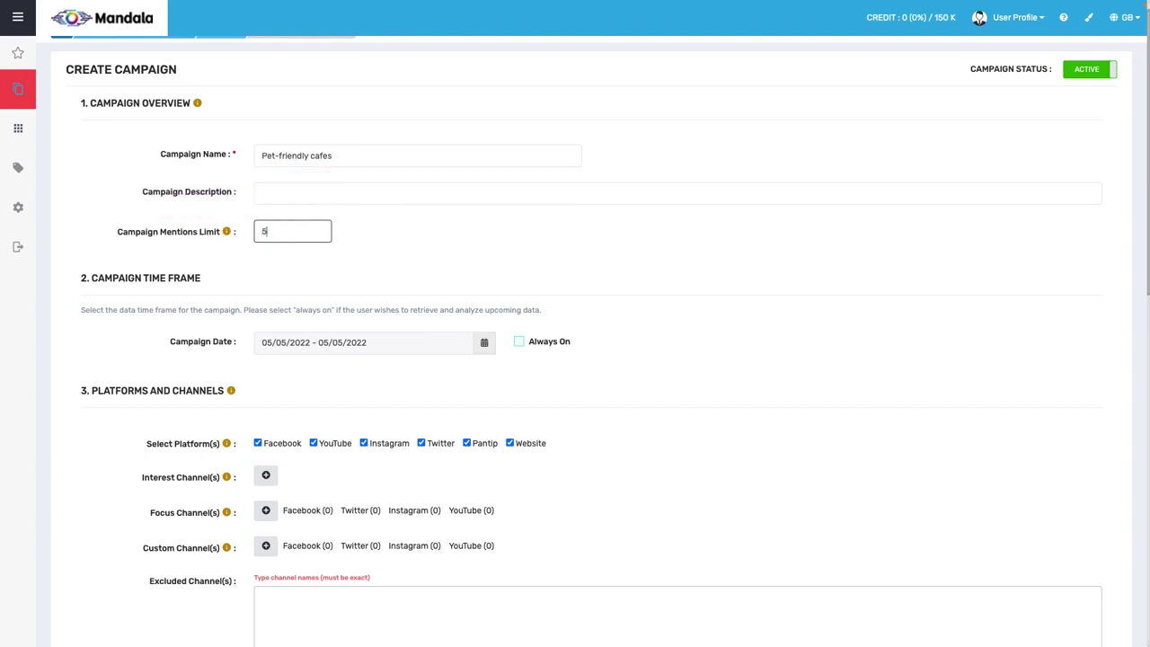
text(,000)
click(329, 249)
Set the campaign time frame to Always On.
scroll(517, 310, down, 1)
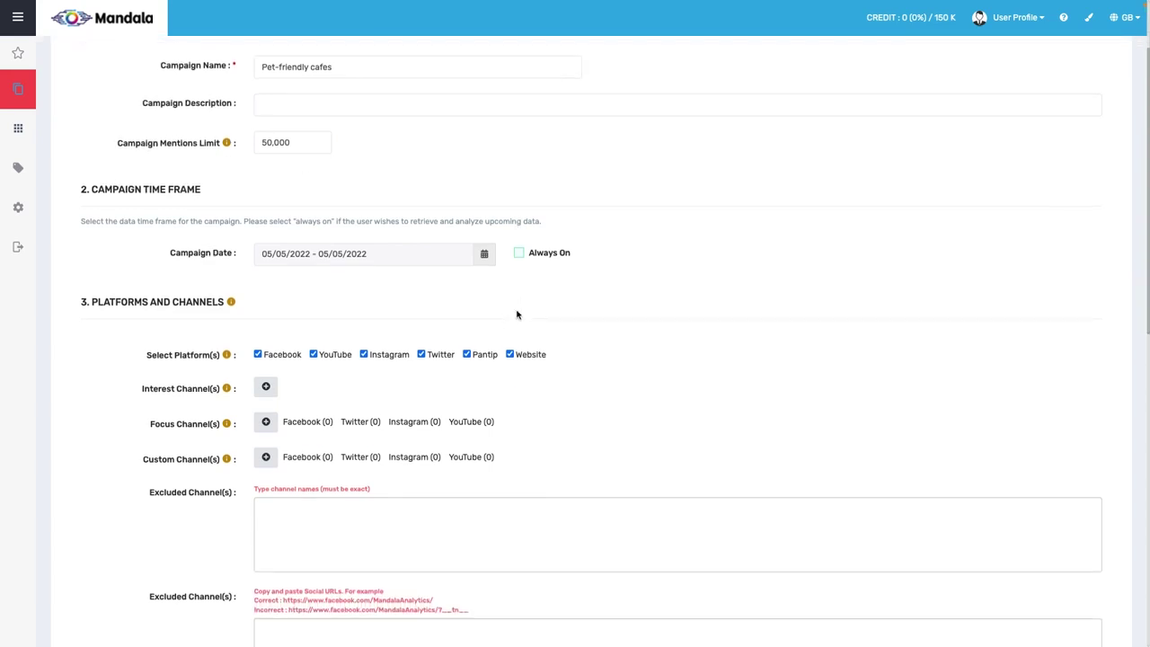
click(484, 255)
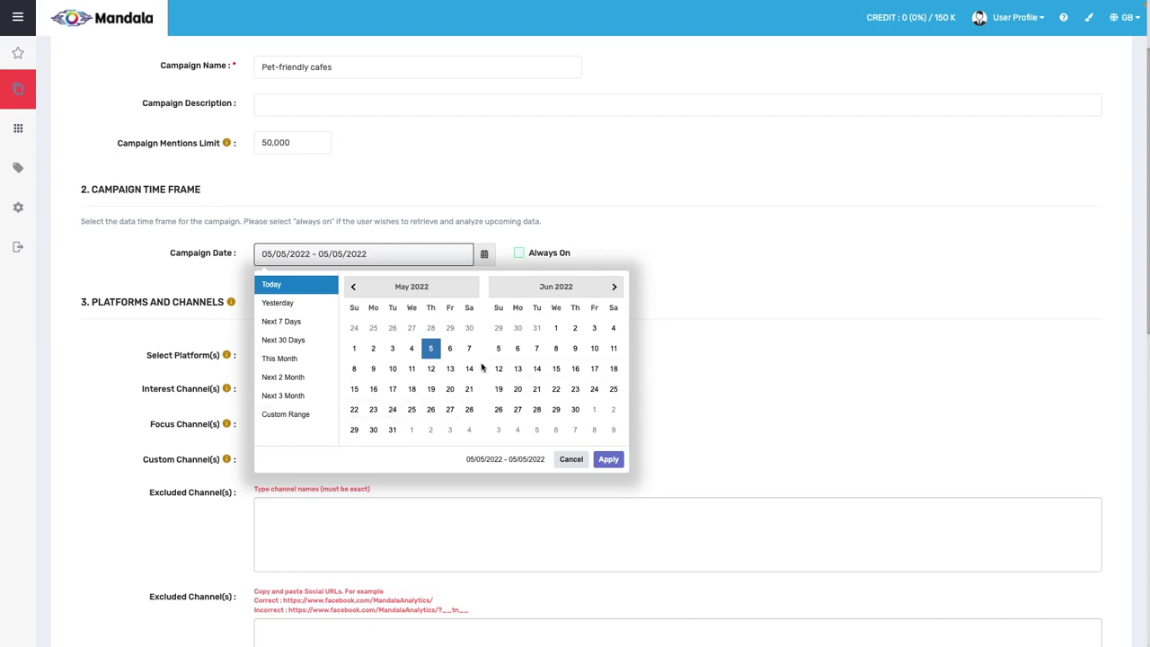
click(528, 251)
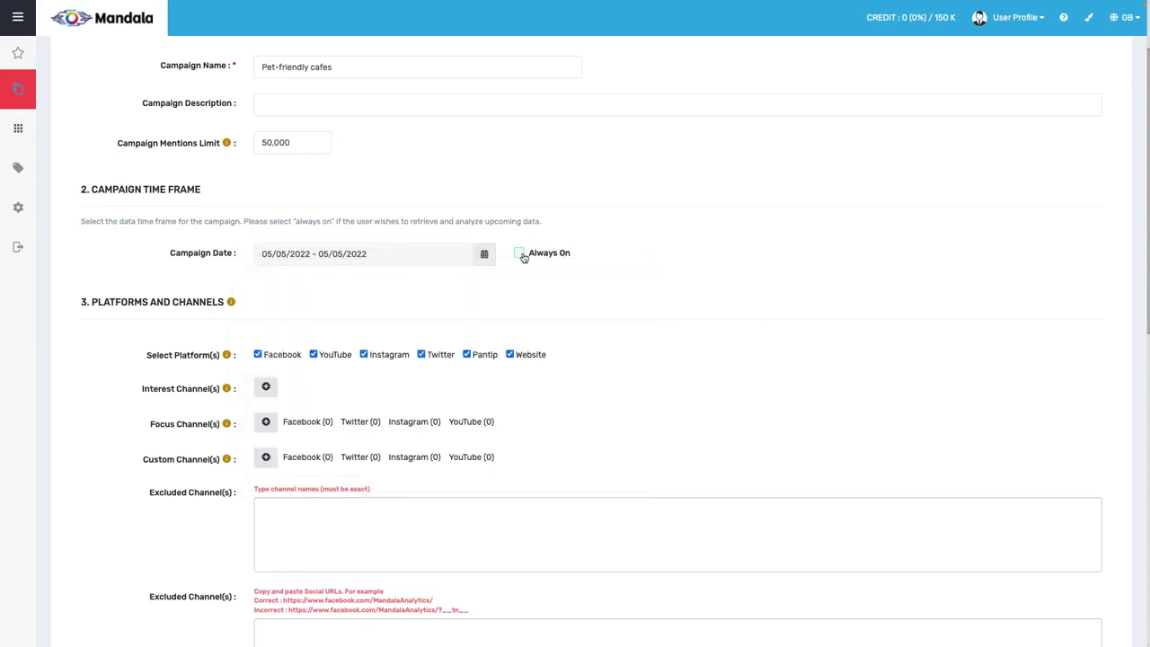
click(519, 256)
Review the focus channel options for Facebook, Twitter, Instagram and YouTube without allocating any channel.
scroll(607, 344, down, 2)
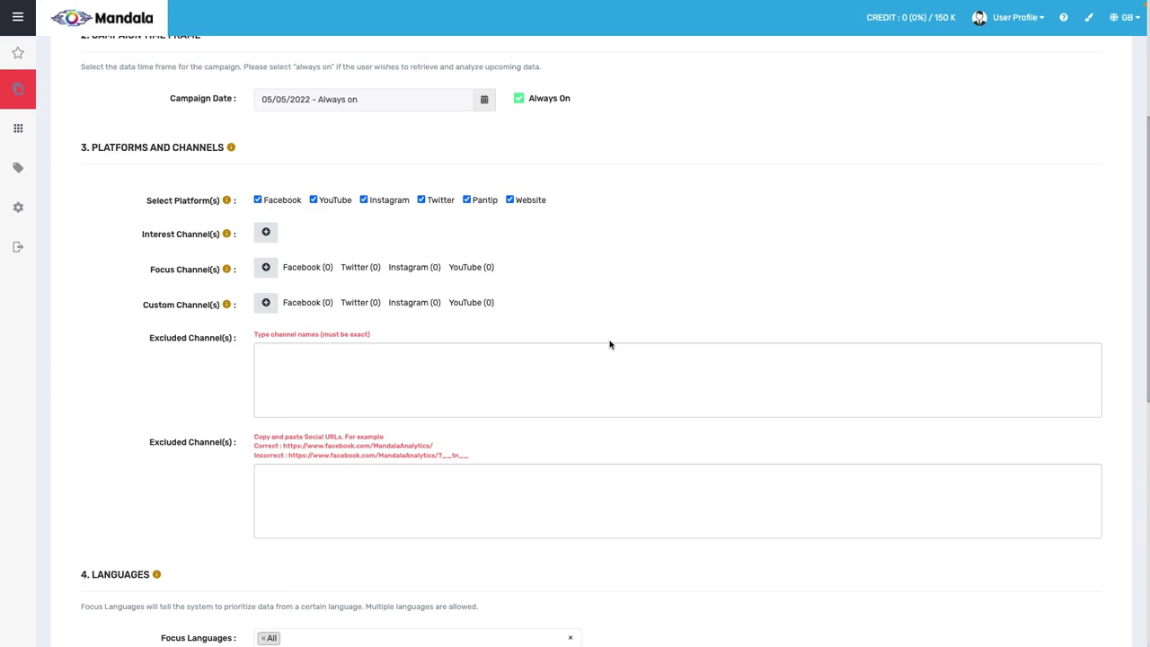
click(265, 270)
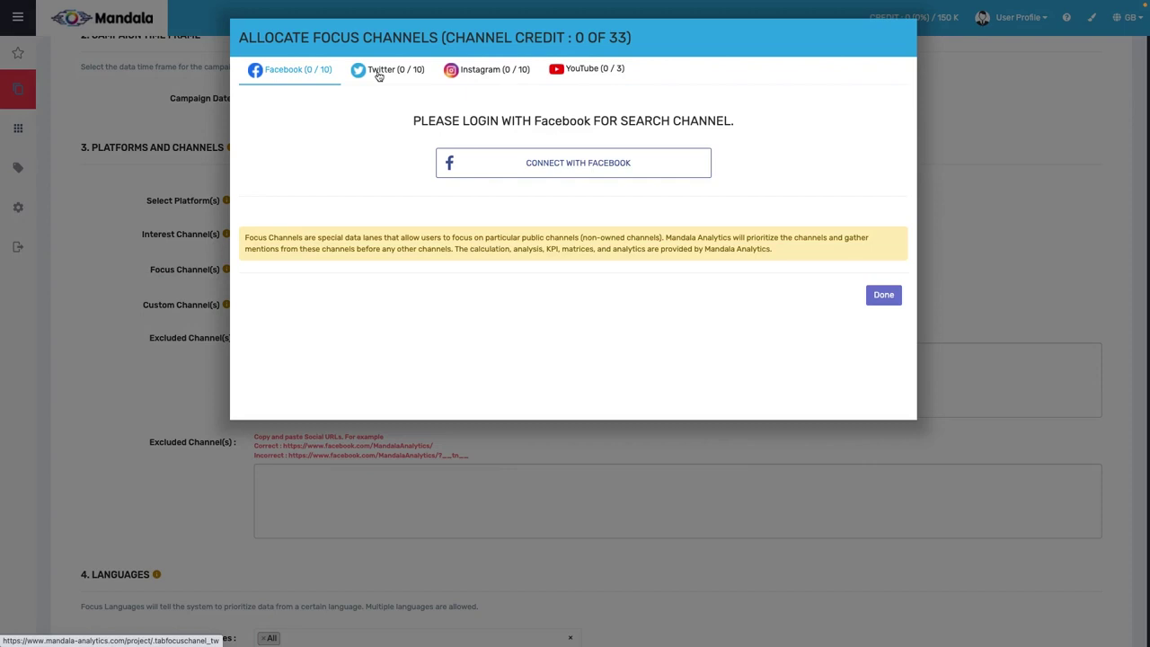
click(379, 77)
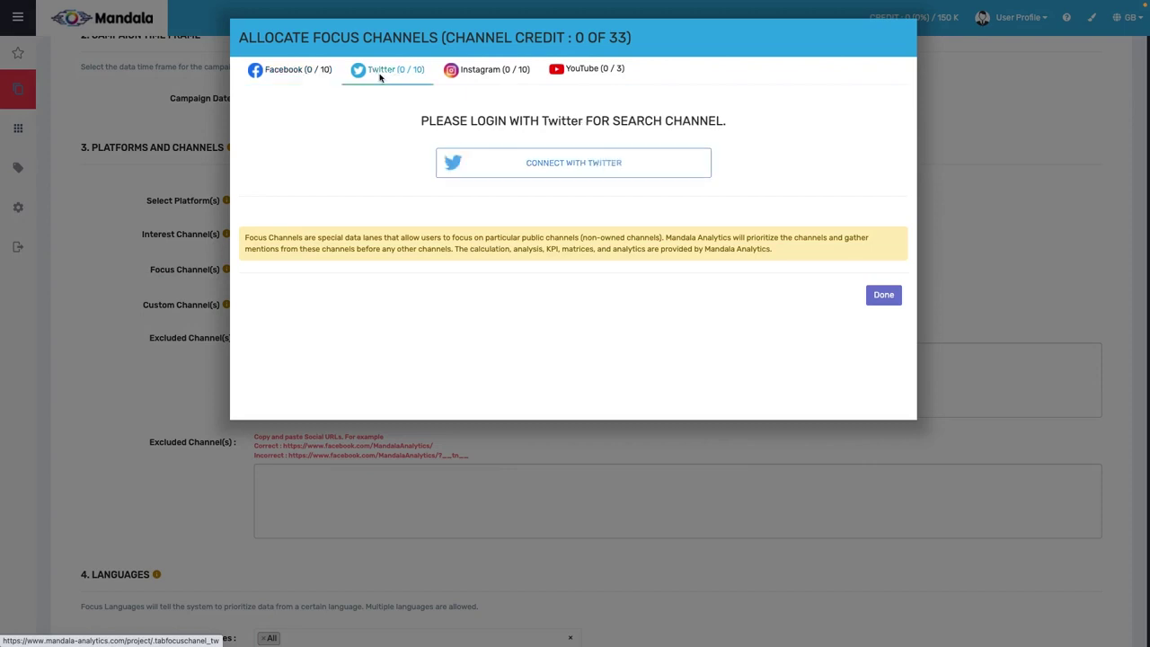
click(314, 74)
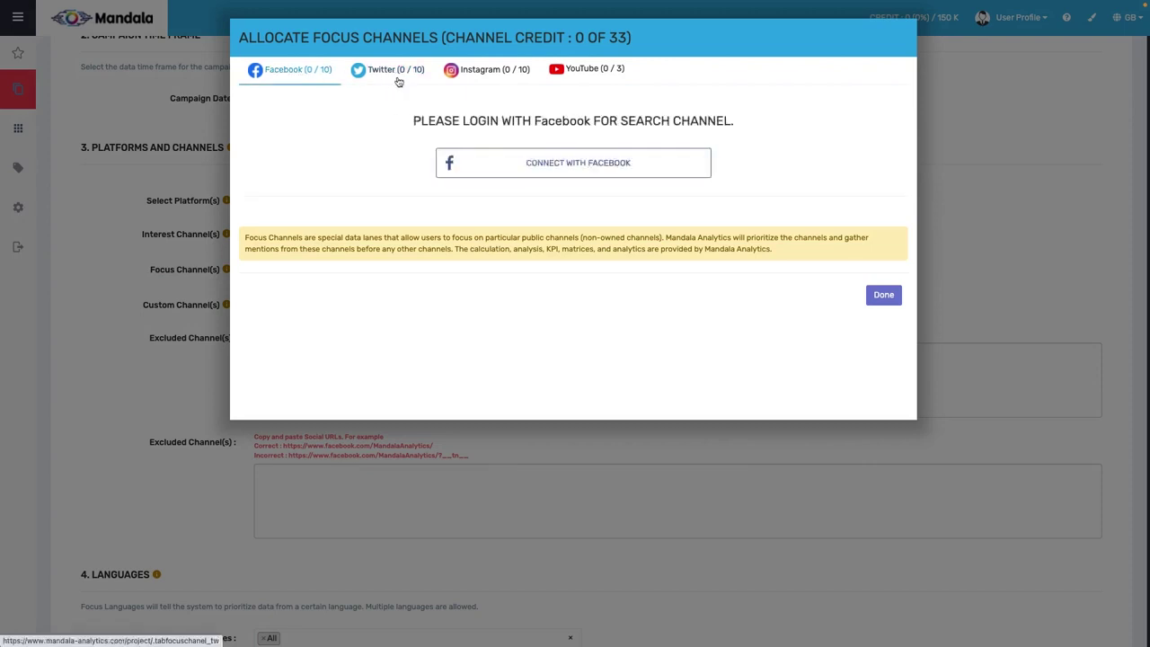
click(503, 74)
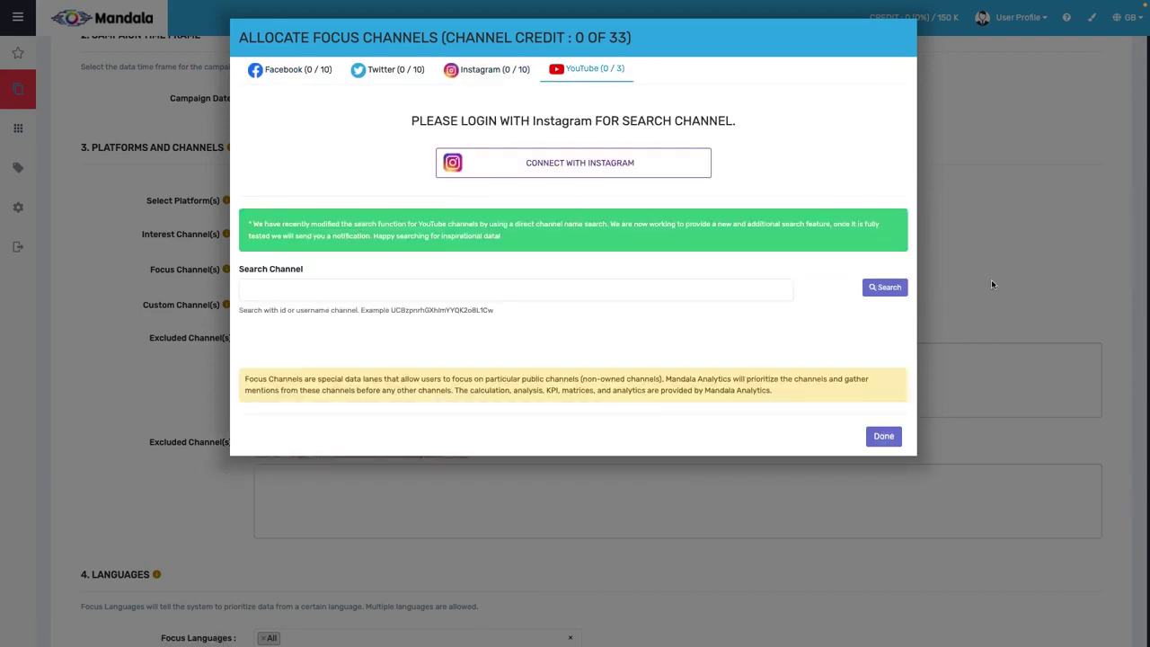
click(887, 439)
Set the campaign's focus language to English instead of All.
scroll(496, 378, down, 2)
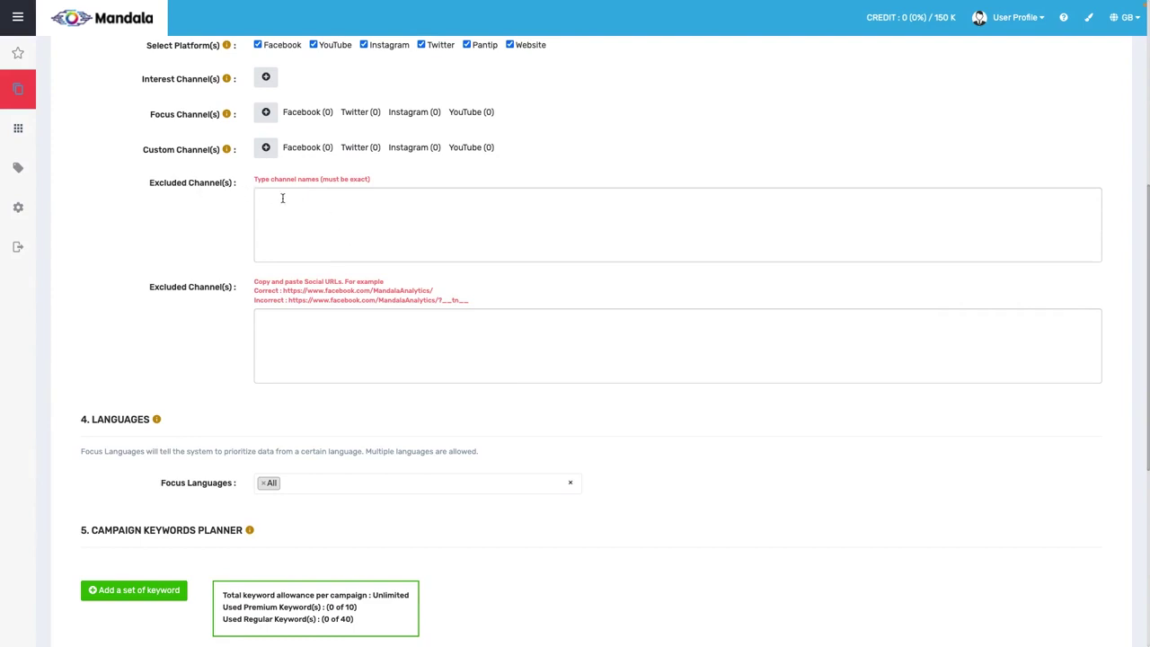
scroll(452, 288, down, 5)
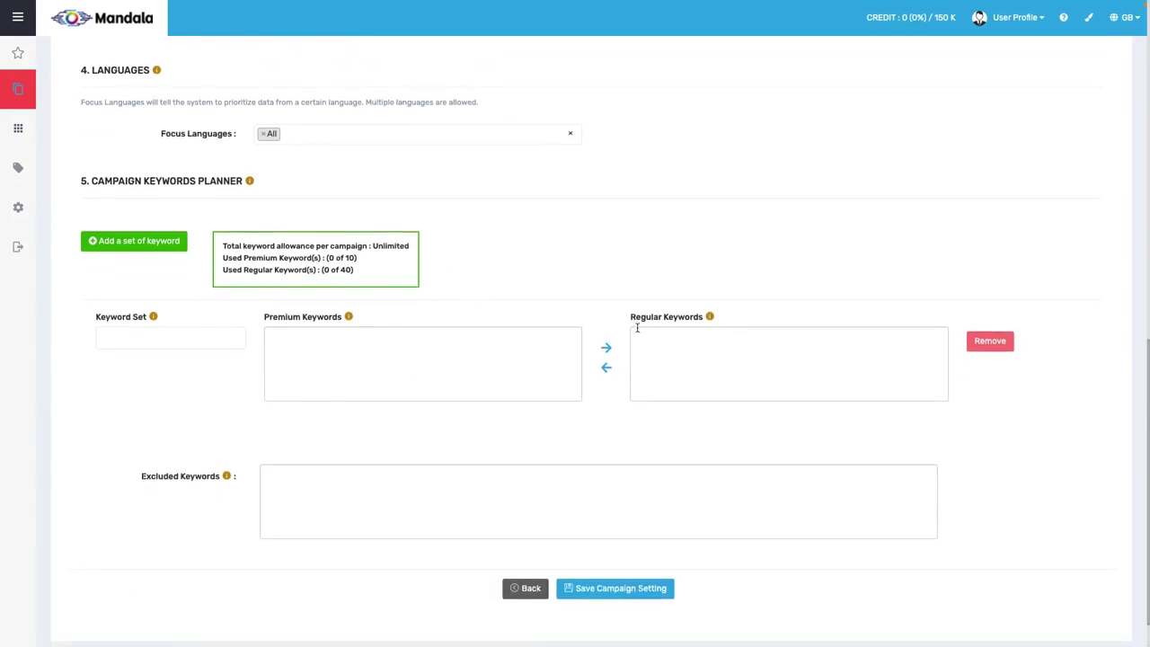
click(373, 140)
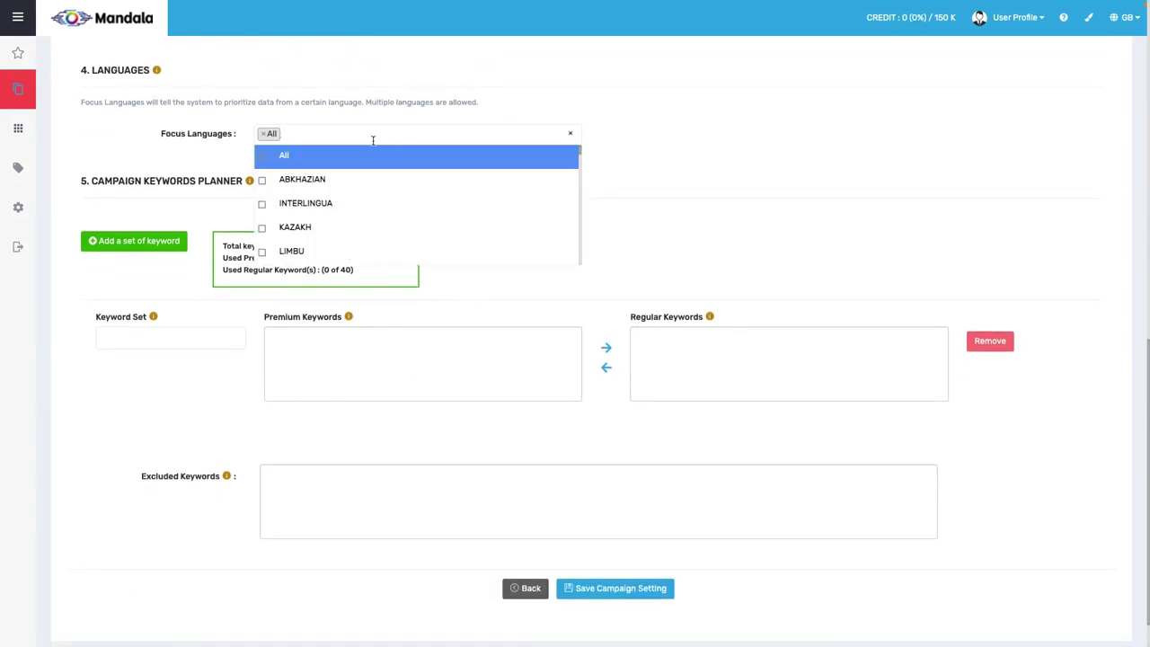
text(English)
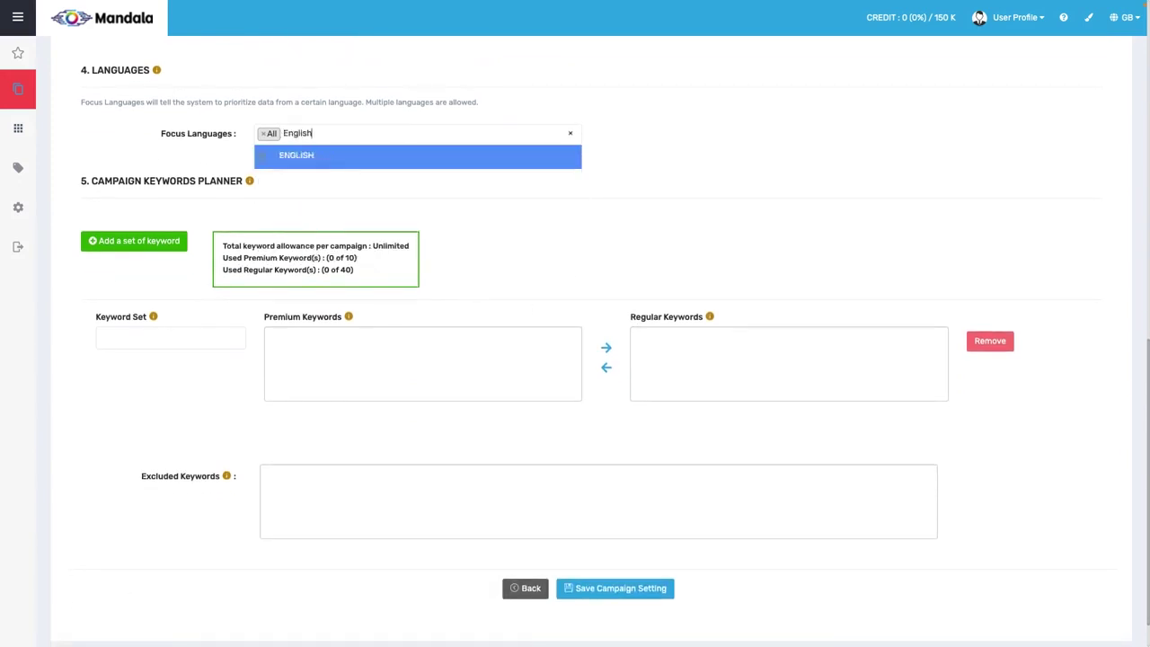
click(289, 157)
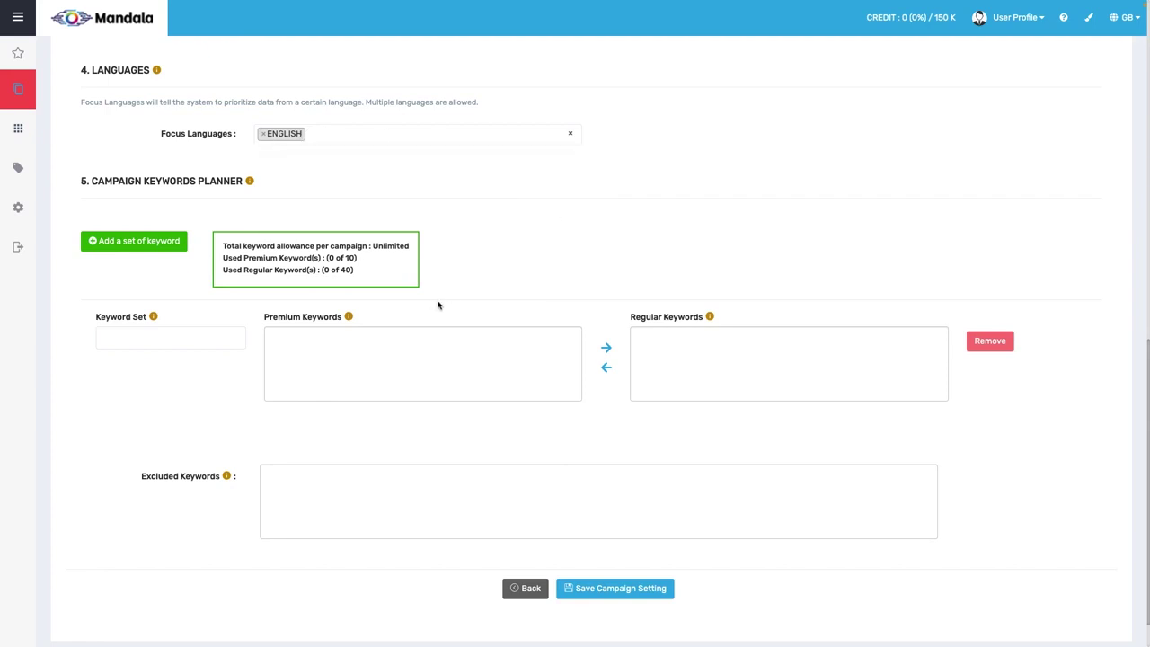
Name the keyword set "pet-friendly" in the campaign keywords planner.
scroll(439, 302, down, 1)
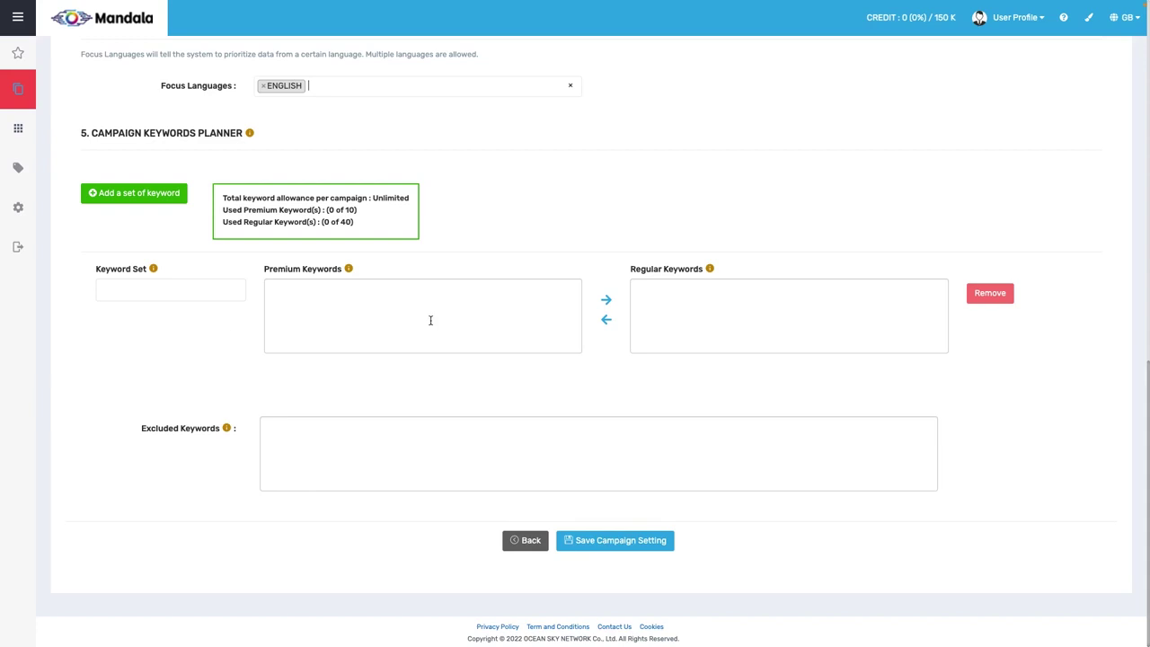
click(207, 294)
text(pet-)
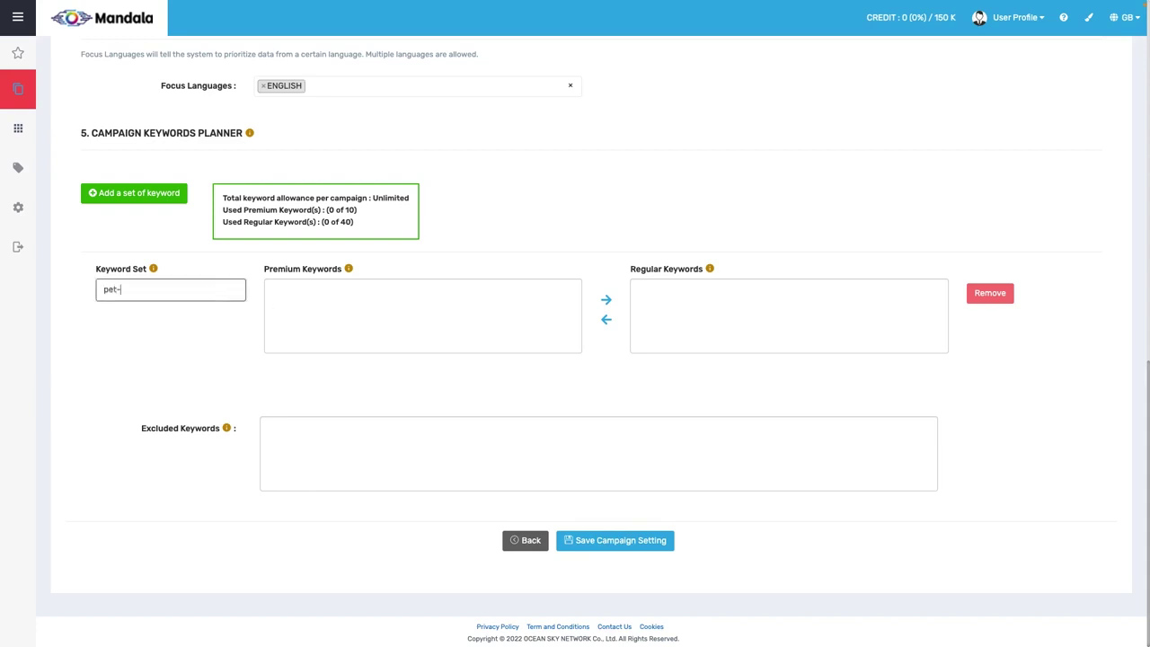
text(firneriendly)
Enter "dog friendly cafe" as a premium keyword for the pet-friendly keyword set.
click(399, 322)
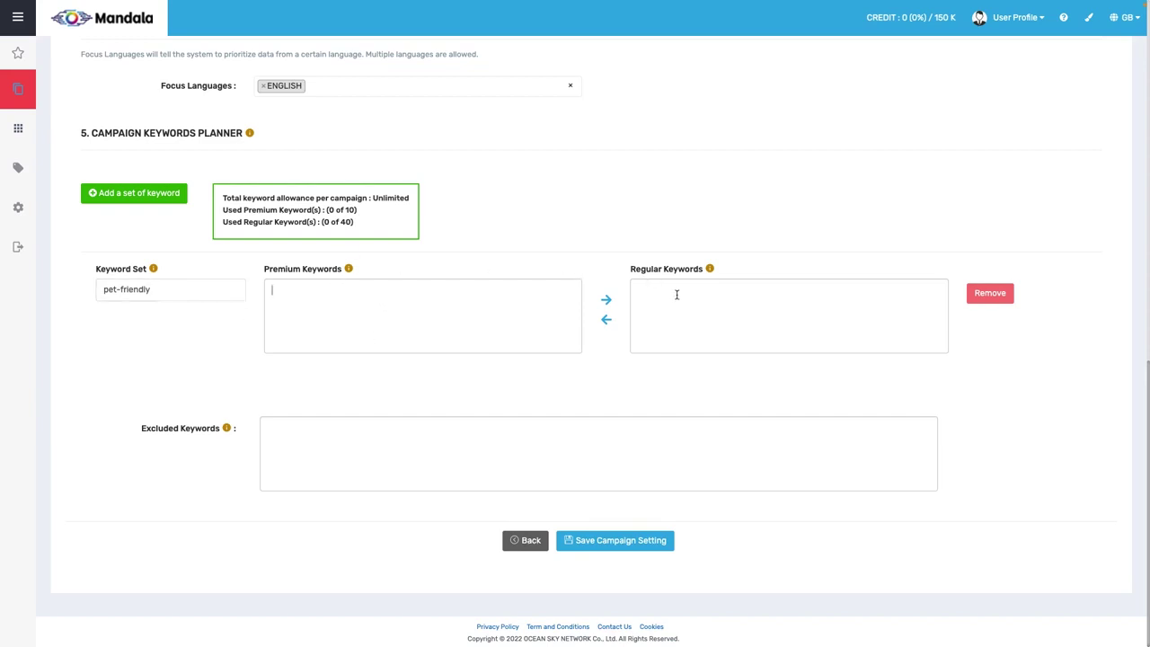
click(379, 322)
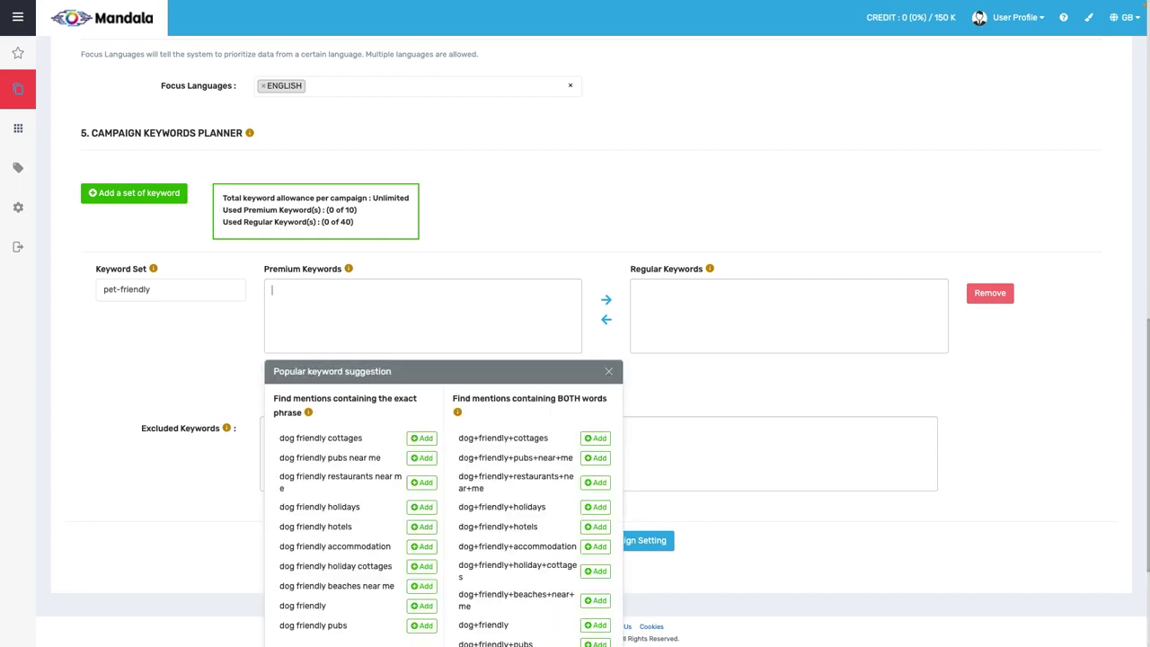
text(dog friendly)
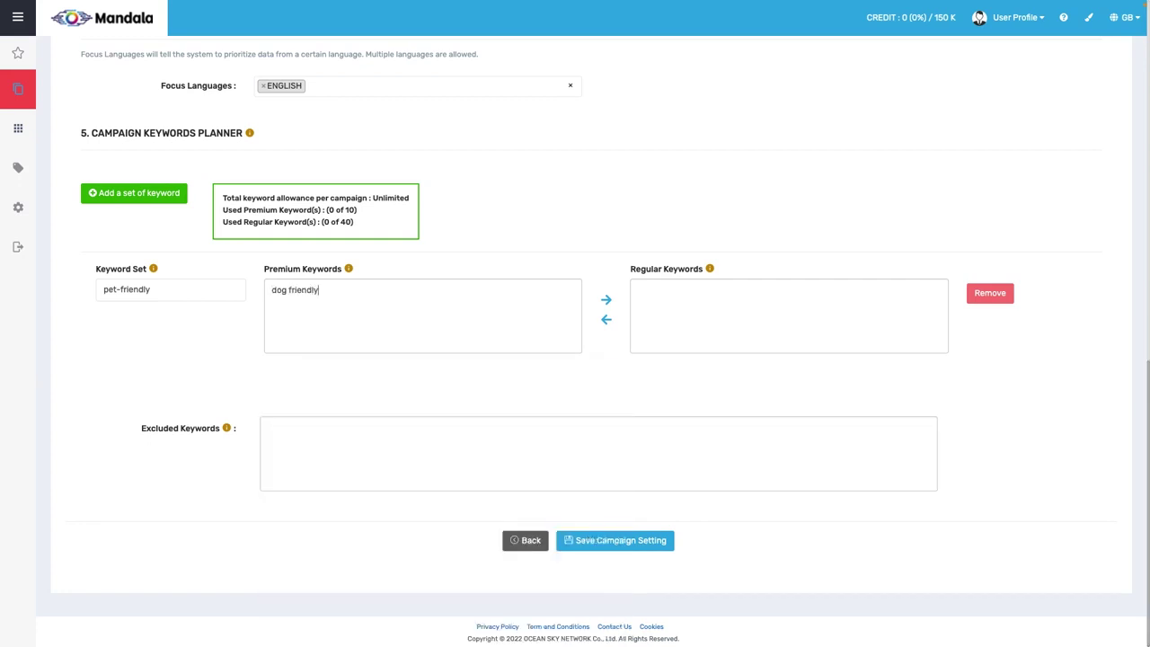
text( cafe)
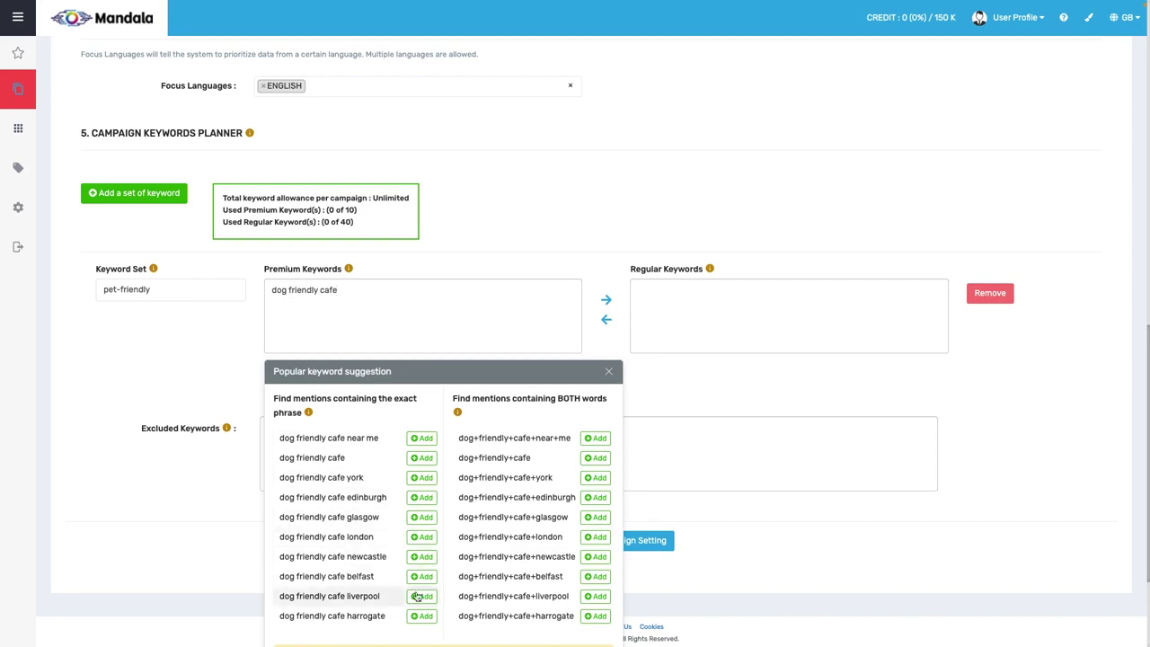
Add the suggested premium keywords "dog friendly cafe near me", "dog+friendly+cafe+near+me" and "dog+friendly+cafe" to the pet-friendly keyword set.
click(421, 438)
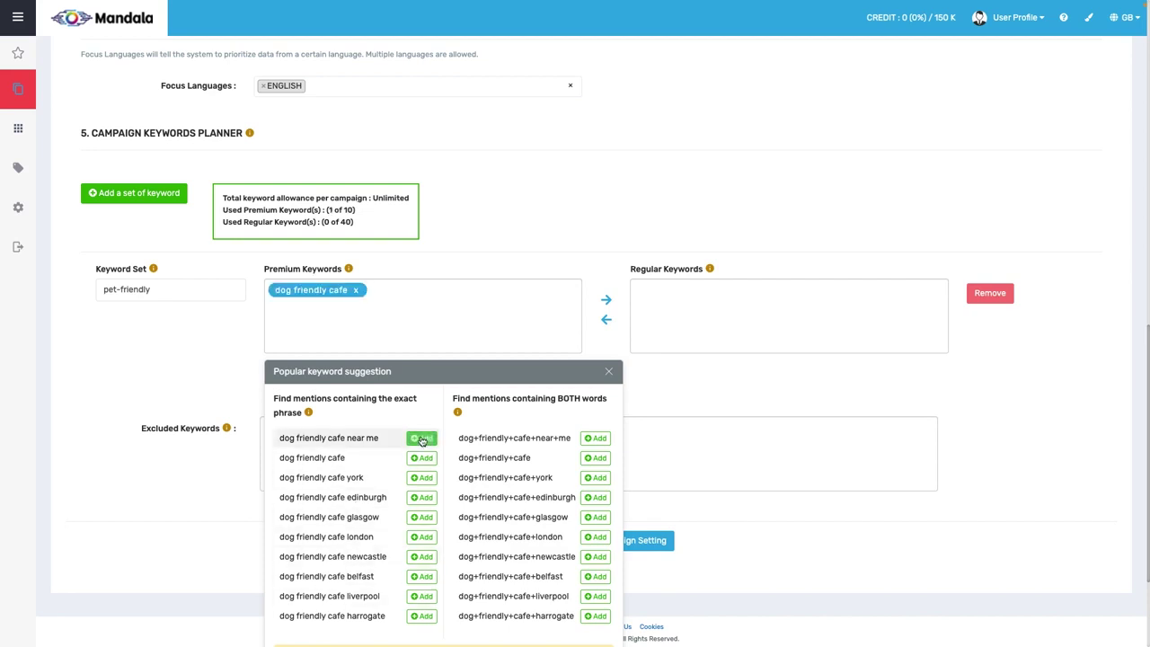
click(594, 438)
click(595, 457)
click(491, 318)
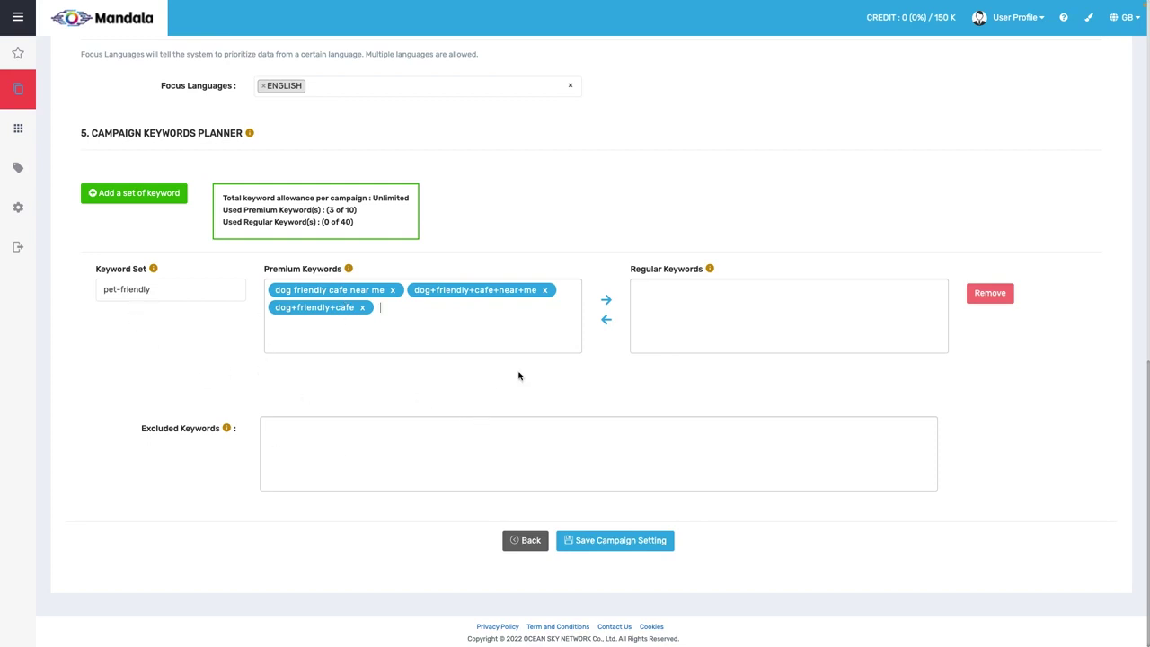
Save the Pet-friendly cafes campaign settings and dismiss the setup confirmation.
click(631, 548)
click(585, 364)
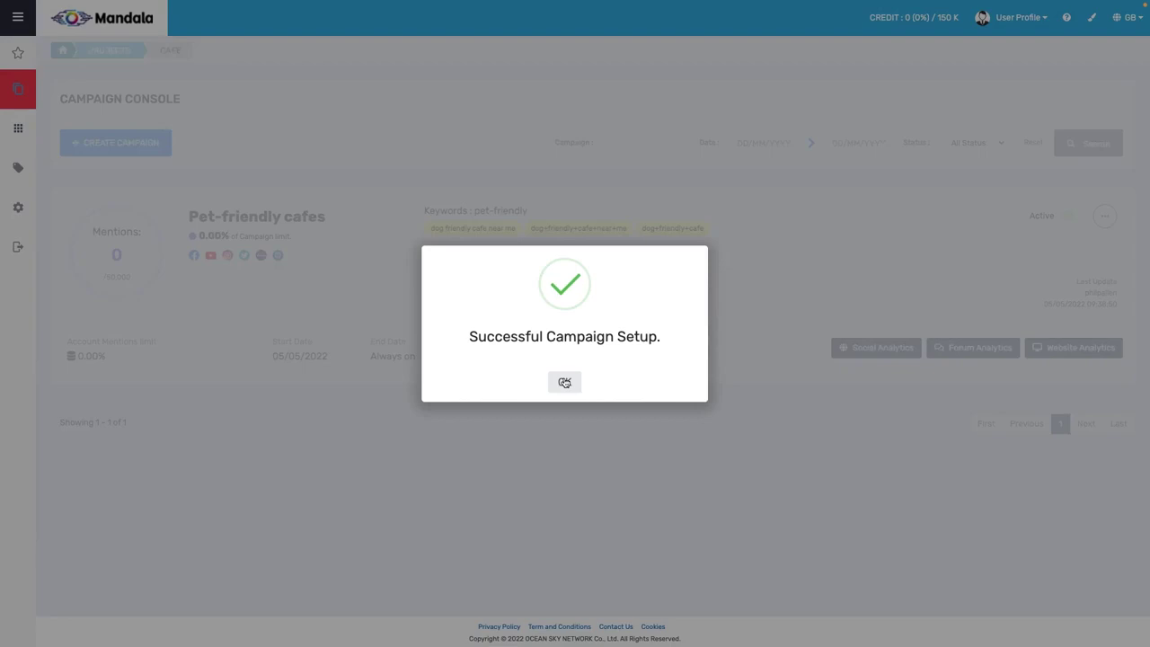
click(564, 383)
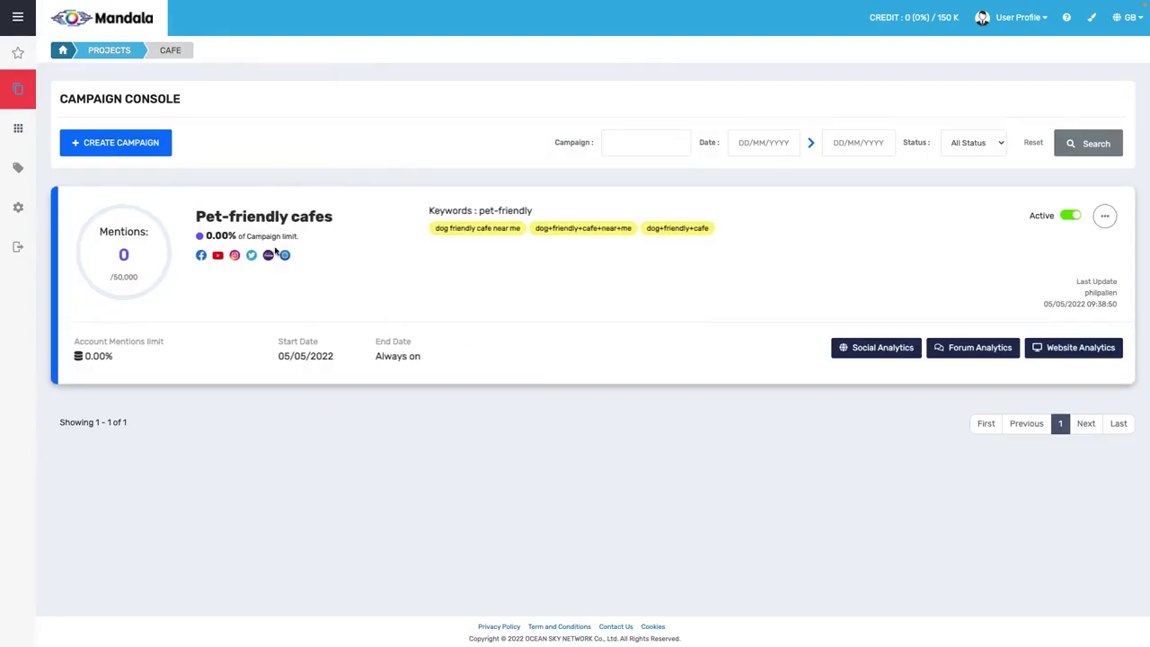
Open the Sample Project's sample campaign in Social Analytics and look over its filters, platform mention totals and timeline.
mouse_move(19, 82)
click(20, 90)
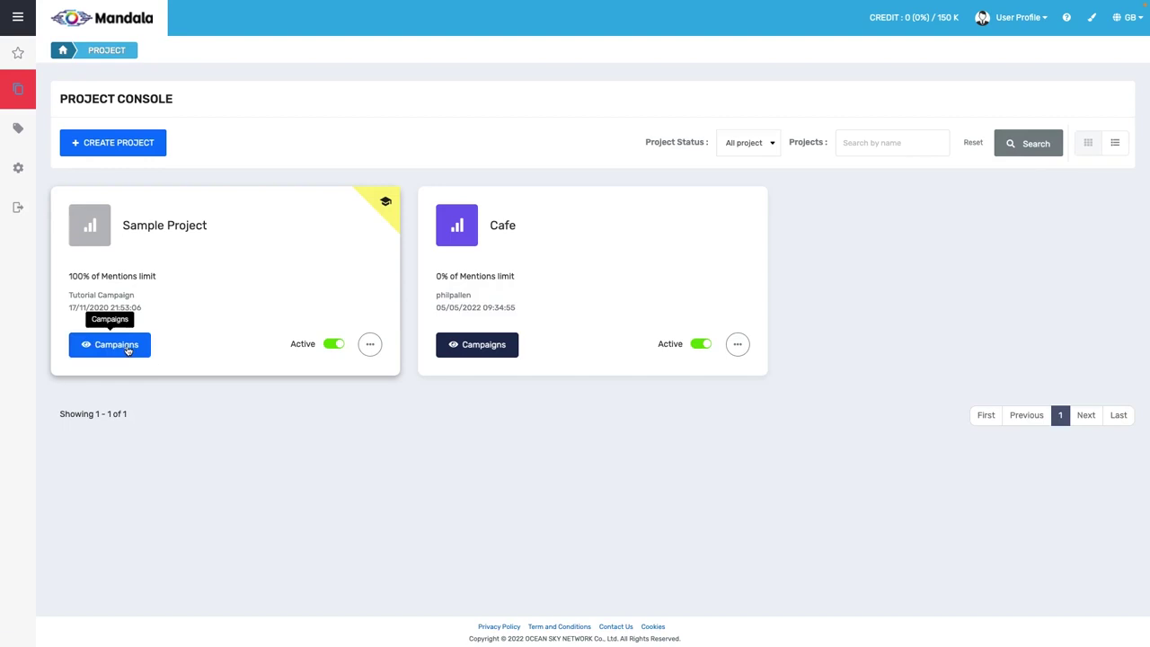
click(127, 349)
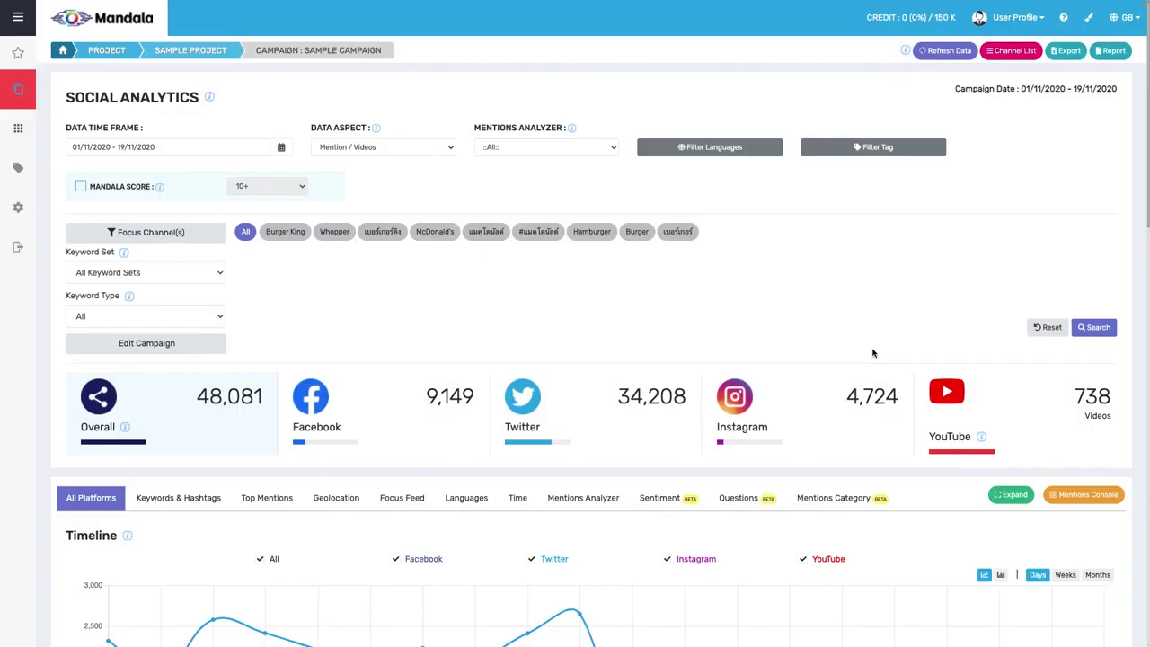
scroll(465, 318, down, 2)
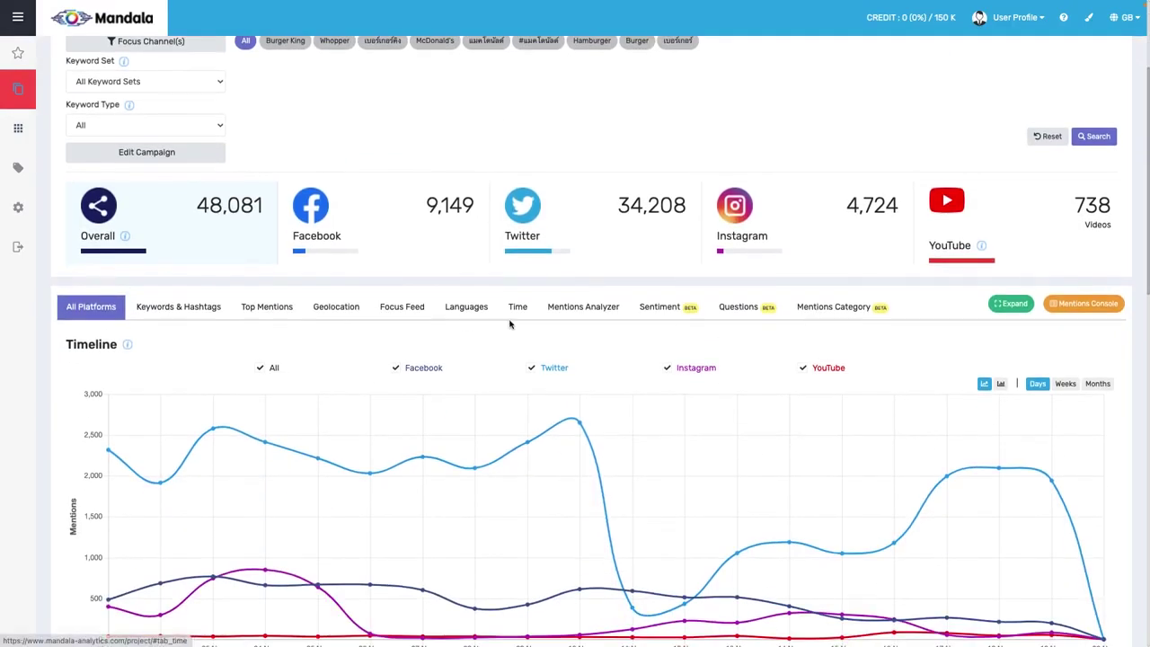
scroll(510, 325, down, 1)
scroll(508, 324, up, 3)
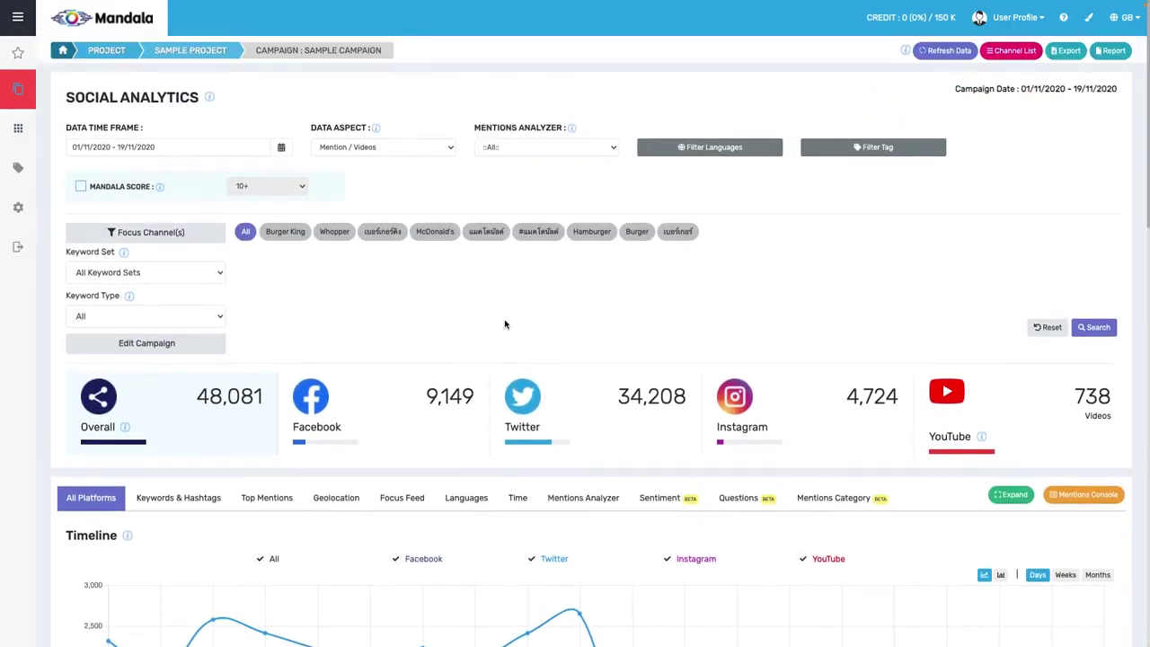
Open the sample campaign's keywords and hashtags analysis and examine the keyword timeline and each campaign keyword's share.
scroll(505, 324, down, 3)
click(178, 263)
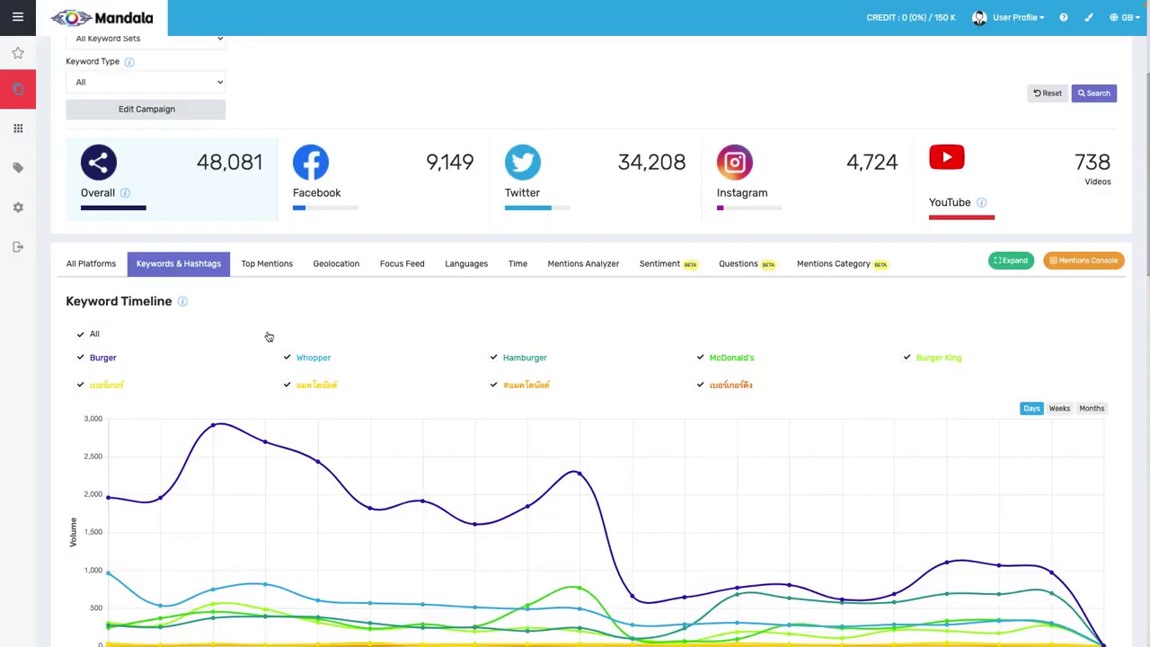
scroll(489, 319, down, 1)
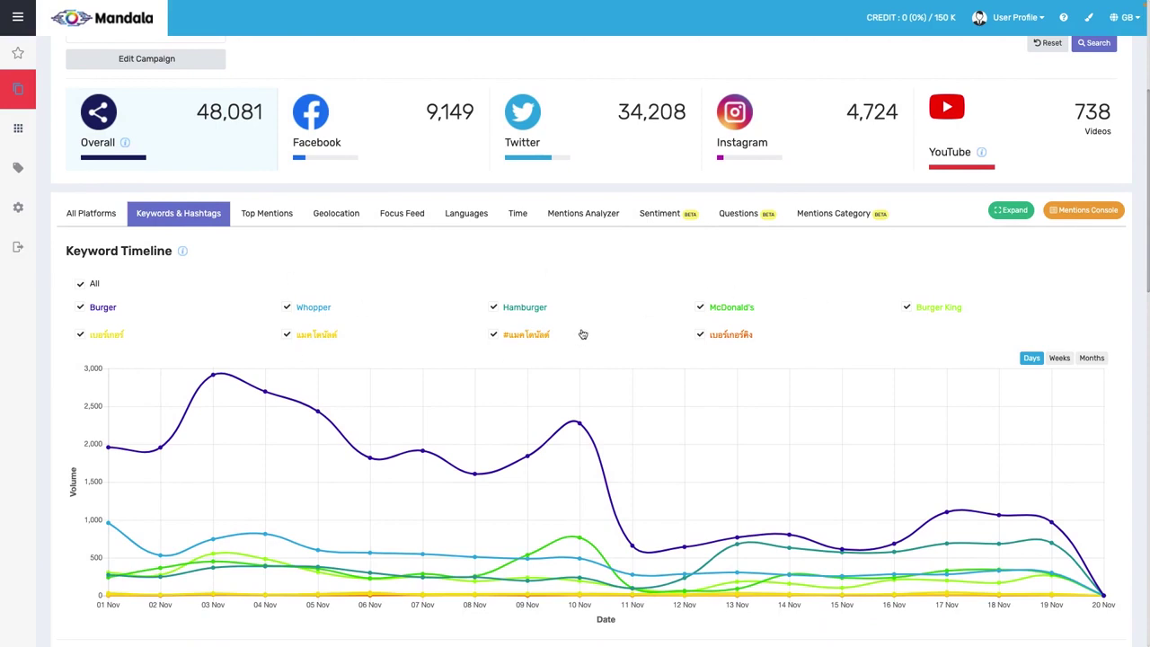
scroll(593, 361, down, 3)
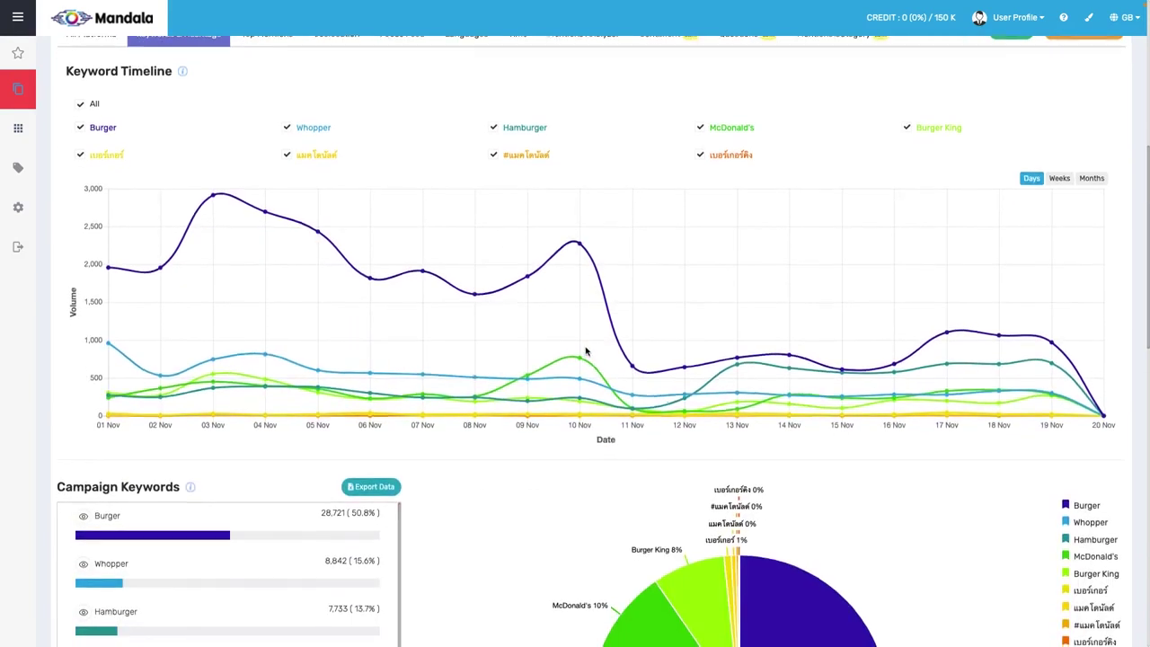
scroll(589, 355, down, 4)
scroll(585, 350, down, 1)
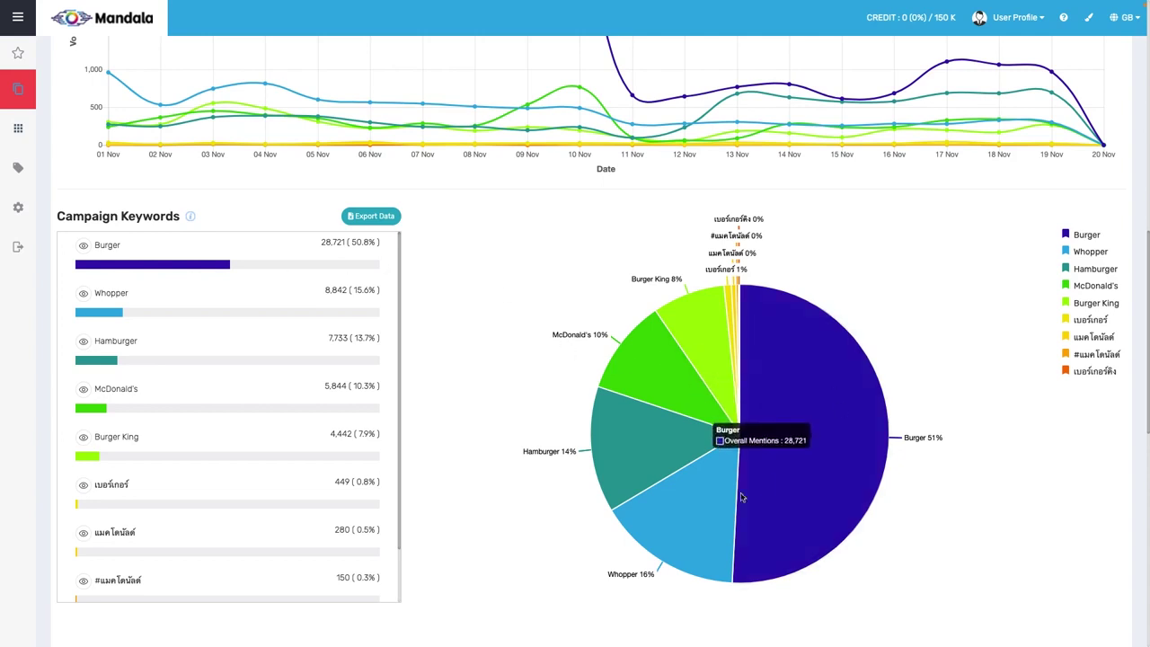
mouse_move(734, 361)
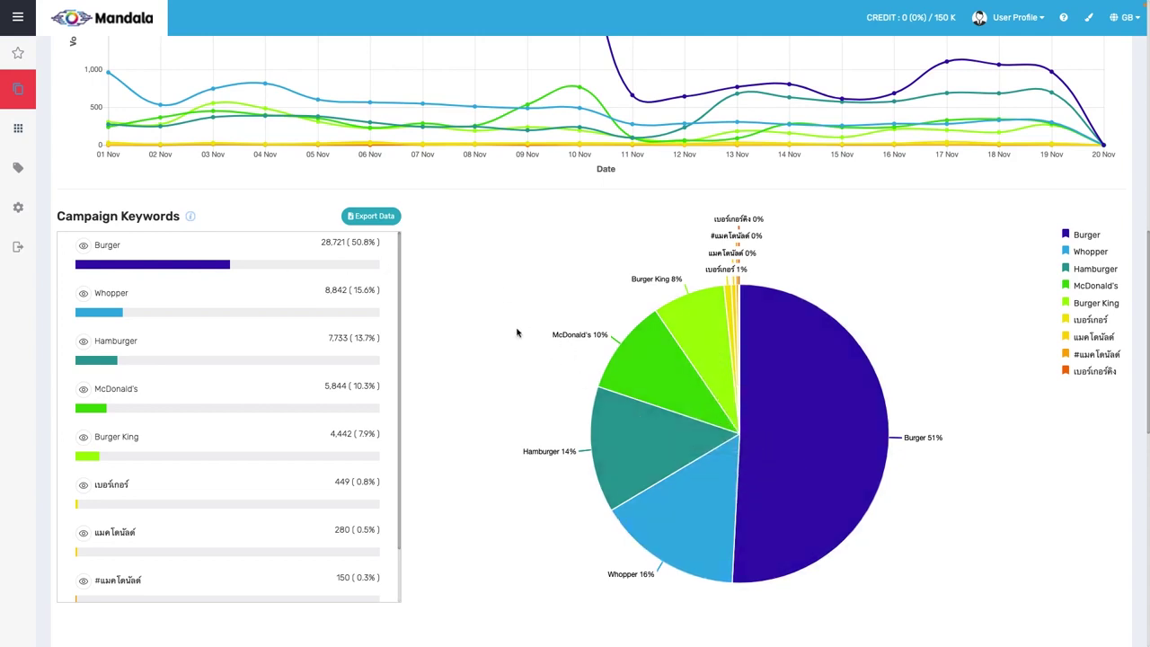
Examine the word cloud and hashtag cloud together with their mention lists.
scroll(487, 322, down, 2)
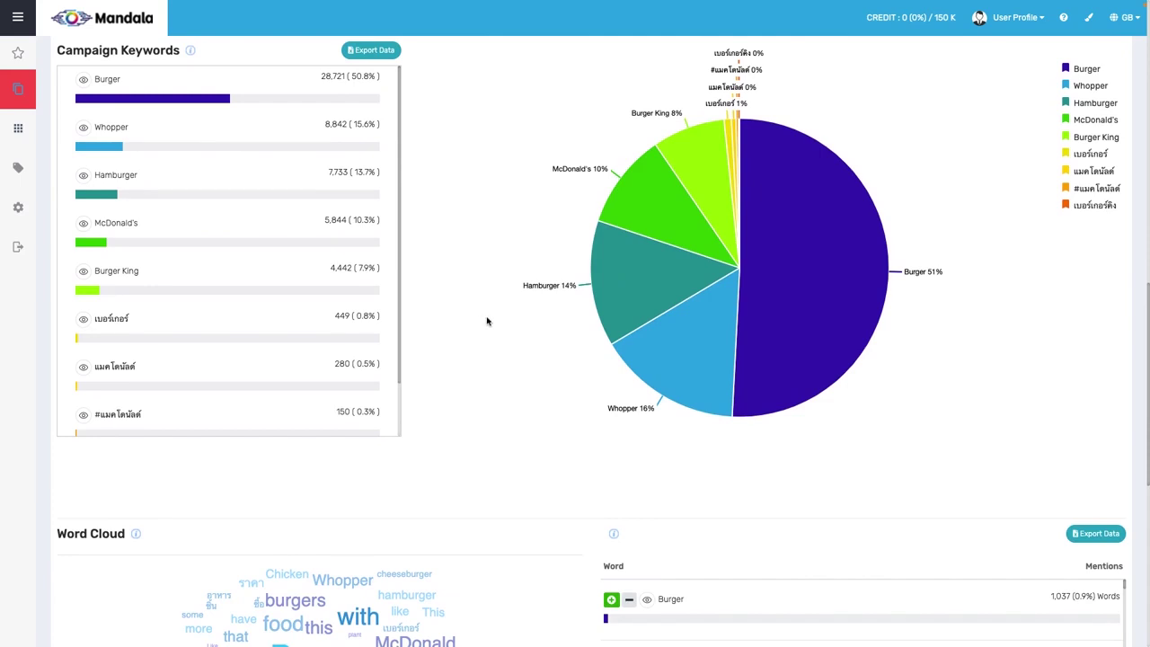
scroll(487, 322, down, 4)
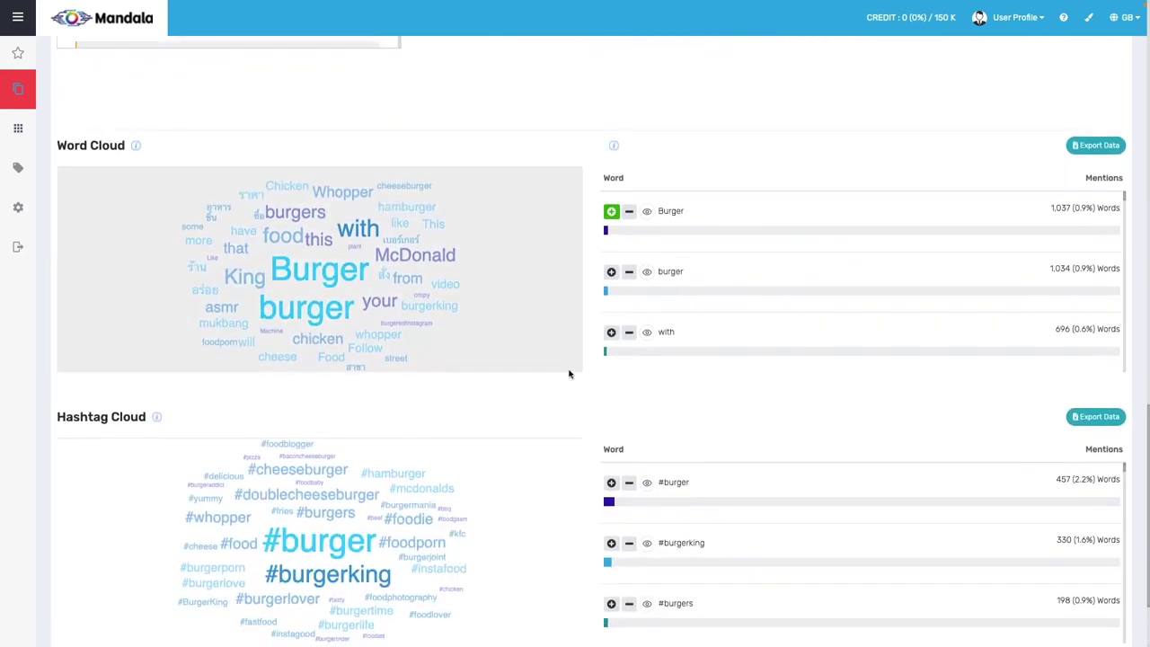
scroll(560, 341, down, 1)
scroll(560, 339, up, 1)
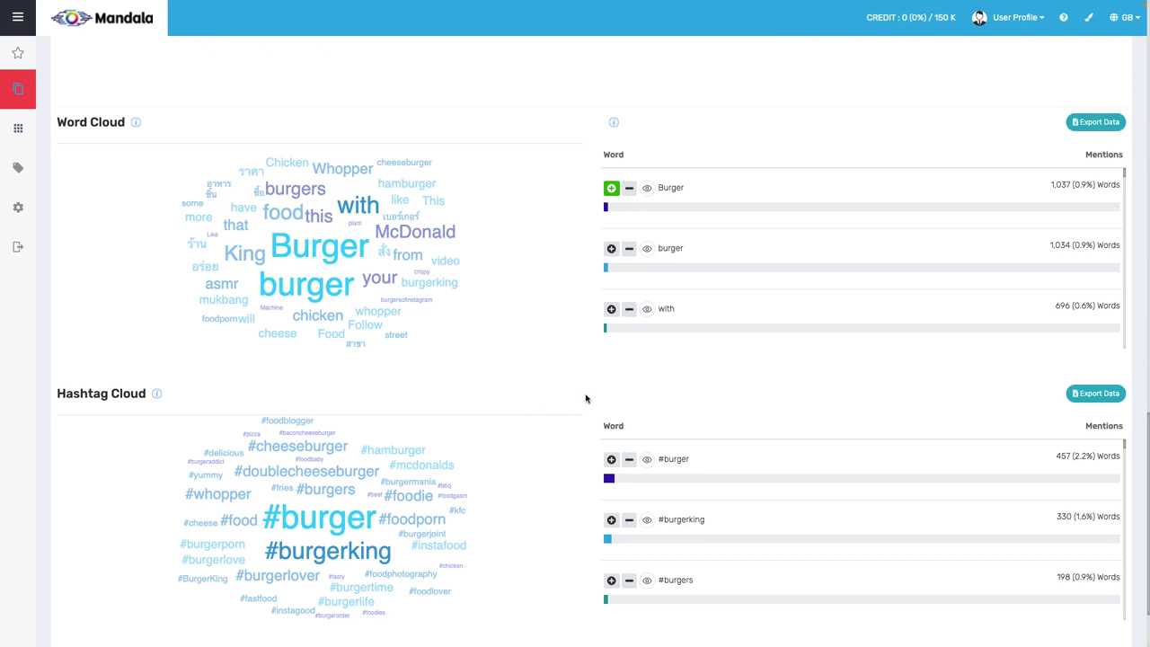
Return to the all-platforms overview and examine the summary figures with the sentiment and gender breakdowns.
scroll(586, 398, up, 15)
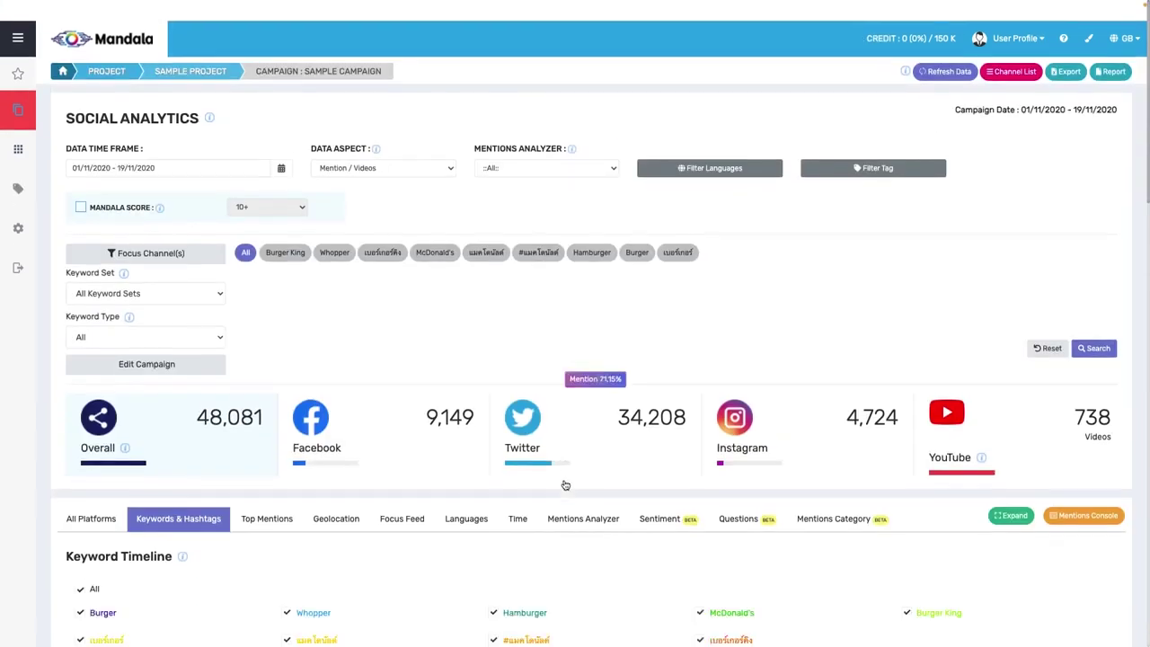
scroll(280, 485, down, 1)
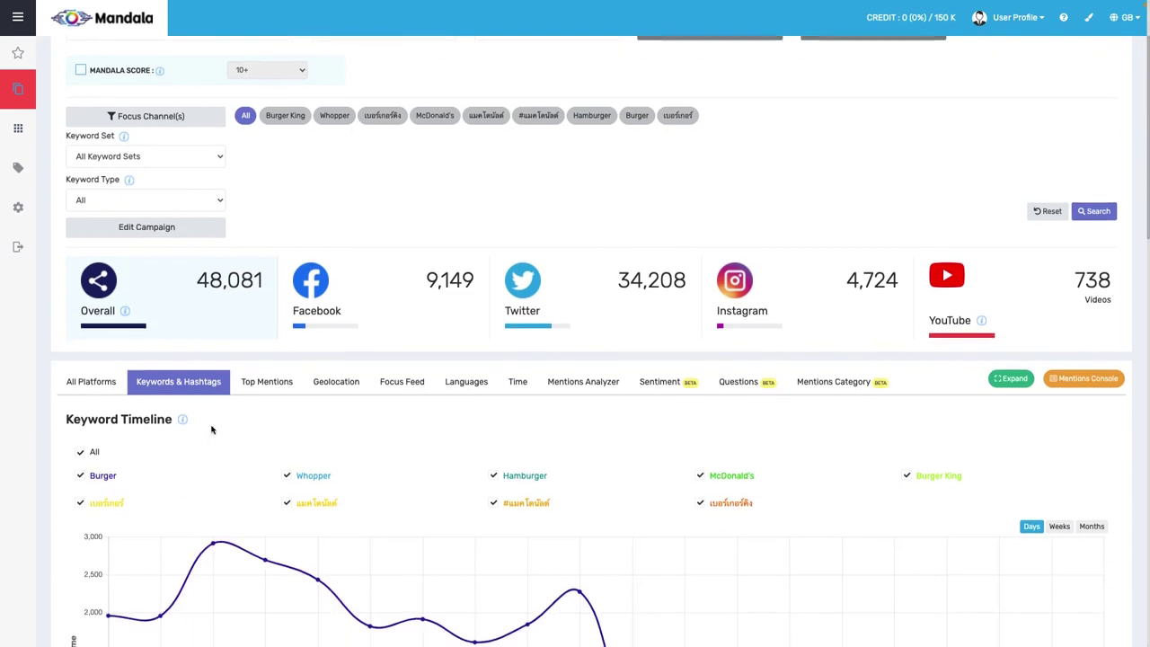
click(96, 387)
scroll(539, 423, down, 5)
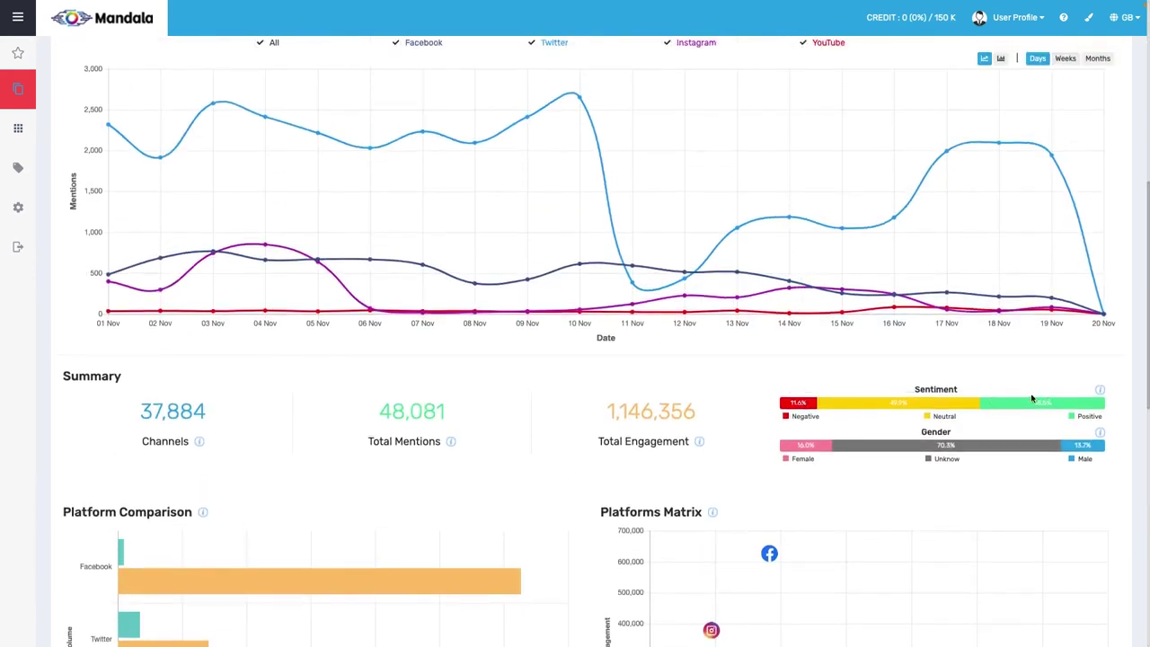
mouse_move(793, 405)
Open the sample campaign's sentiment analytics and examine the positive and negative mentions over time.
scroll(863, 467, up, 6)
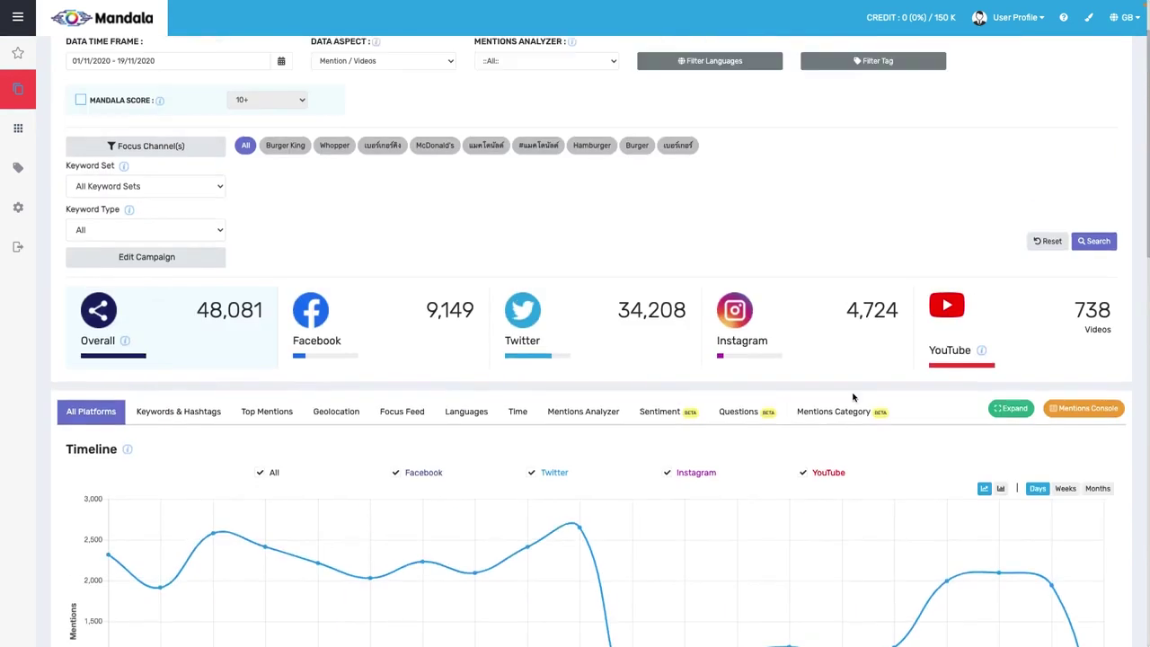
scroll(858, 404, down, 1)
scroll(862, 415, down, 1)
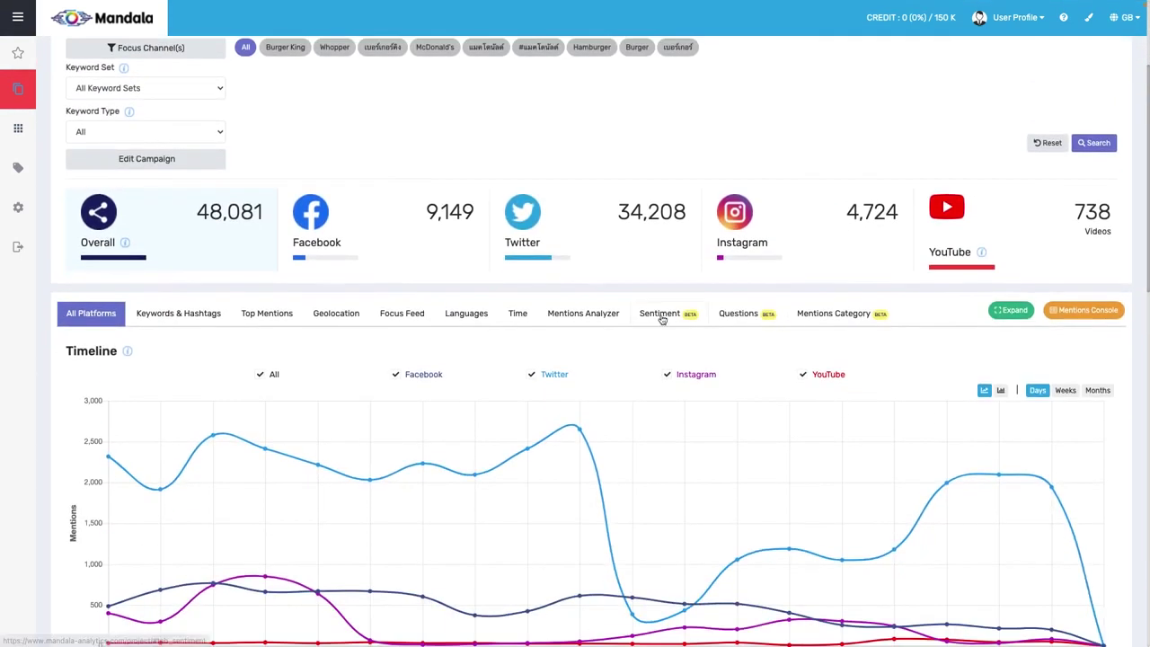
click(661, 315)
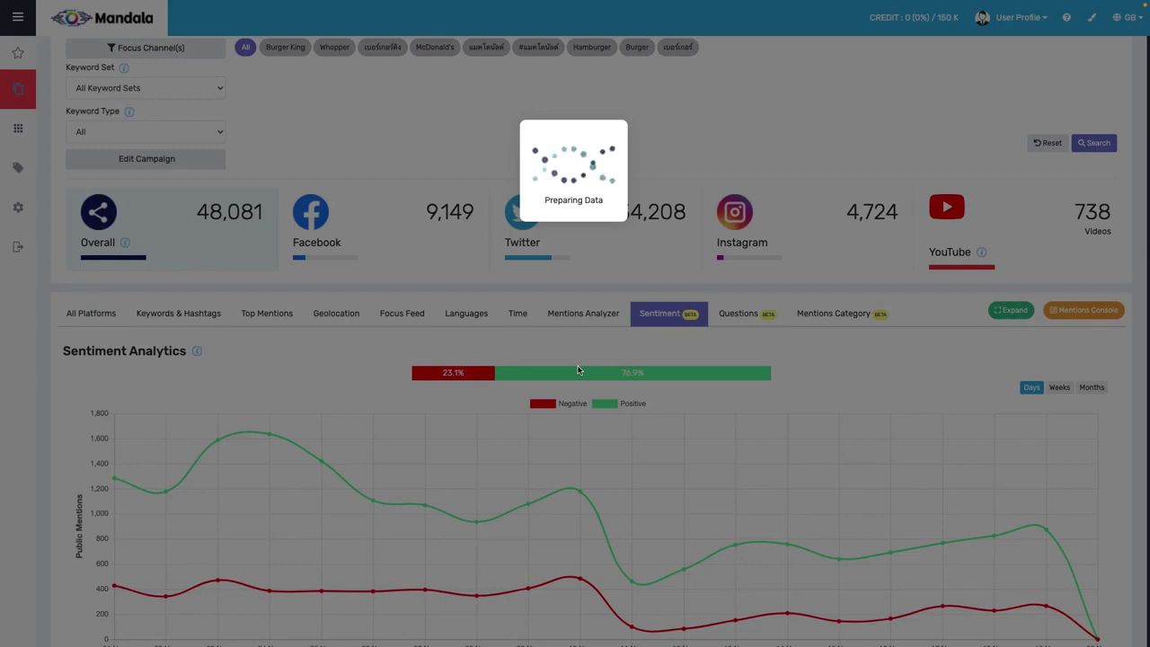
scroll(578, 369, down, 3)
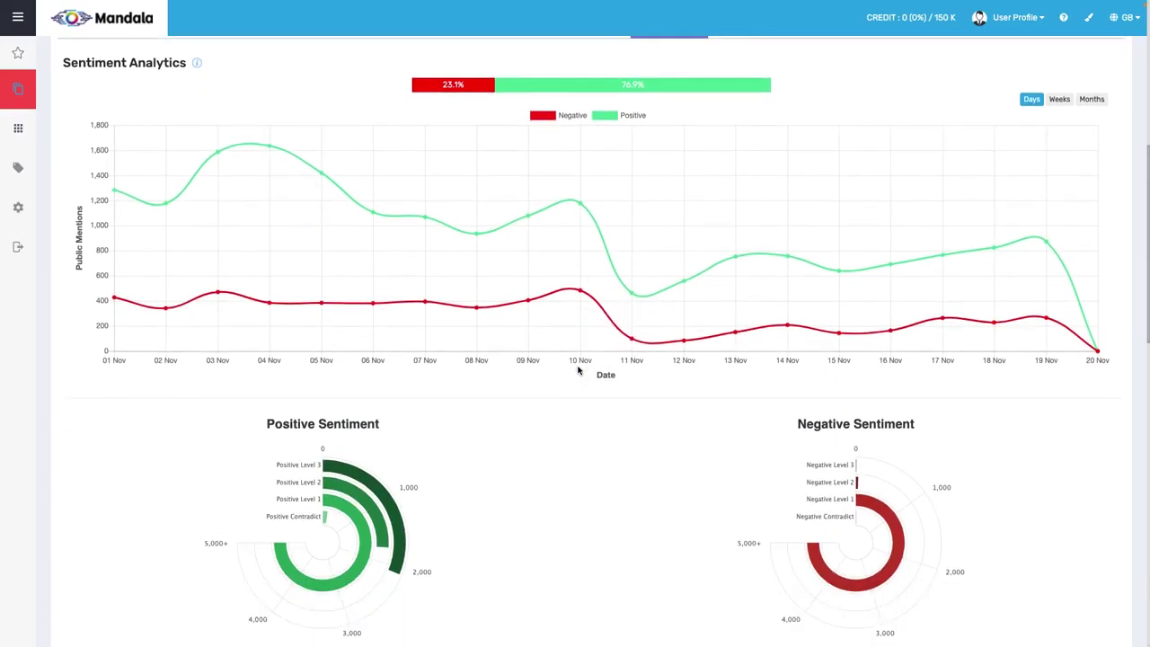
scroll(578, 370, down, 1)
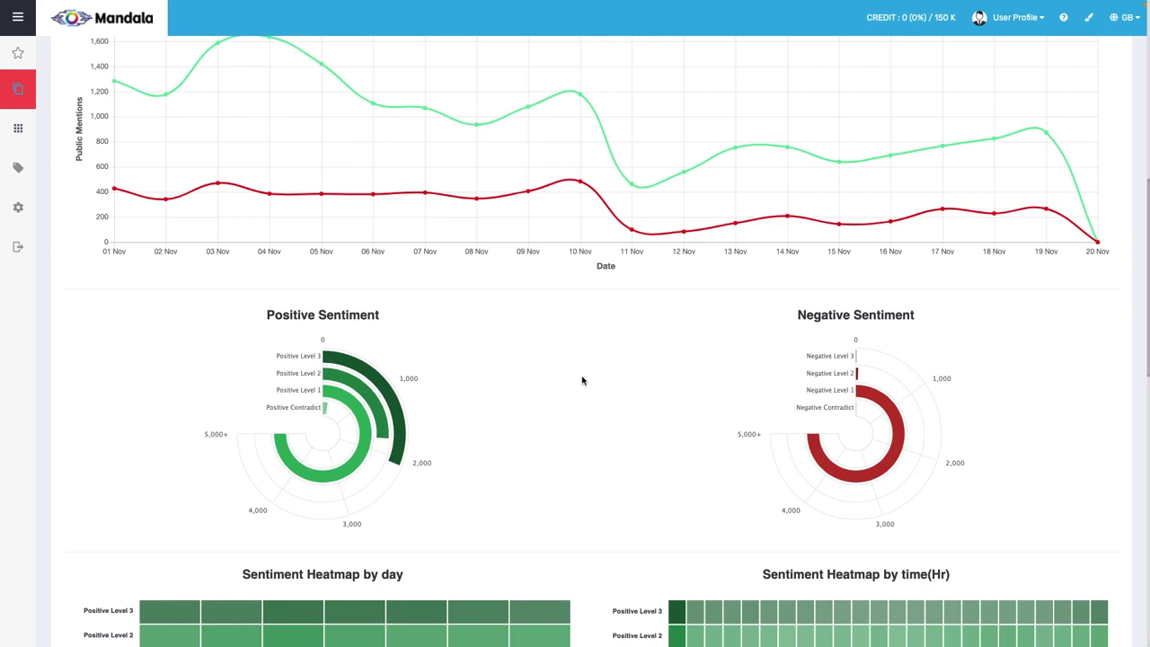
Inspect the mentions for Positive Level 2 and Positive Level 3 in the Positive Sentiment chart.
scroll(640, 408, down, 2)
scroll(639, 408, up, 1)
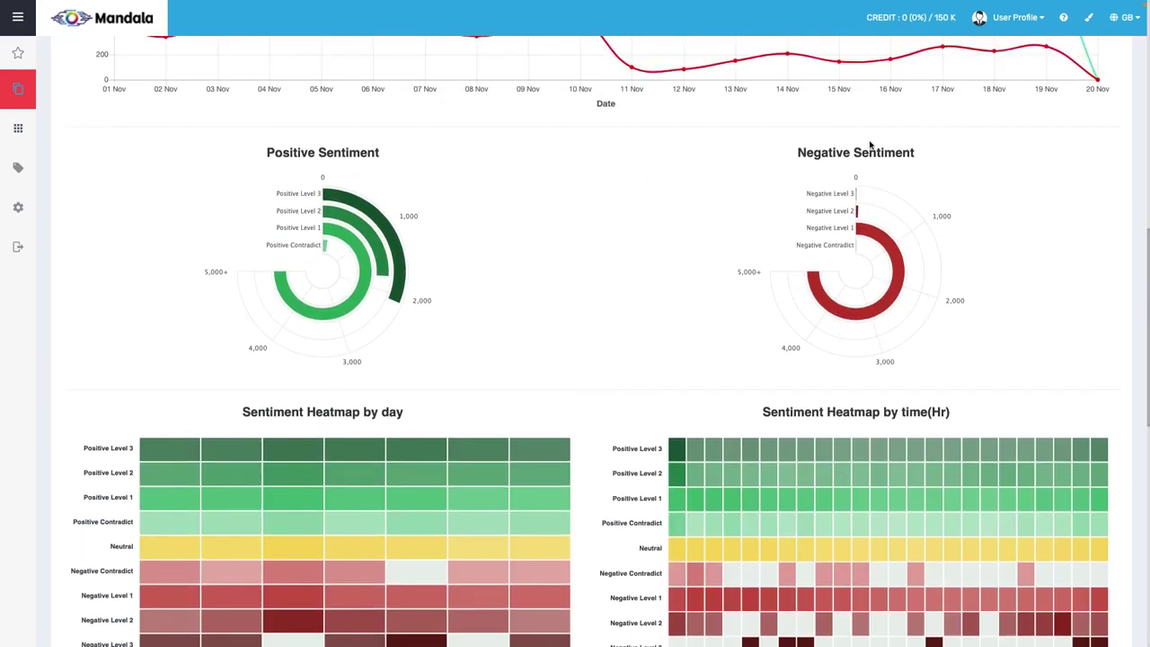
mouse_move(339, 237)
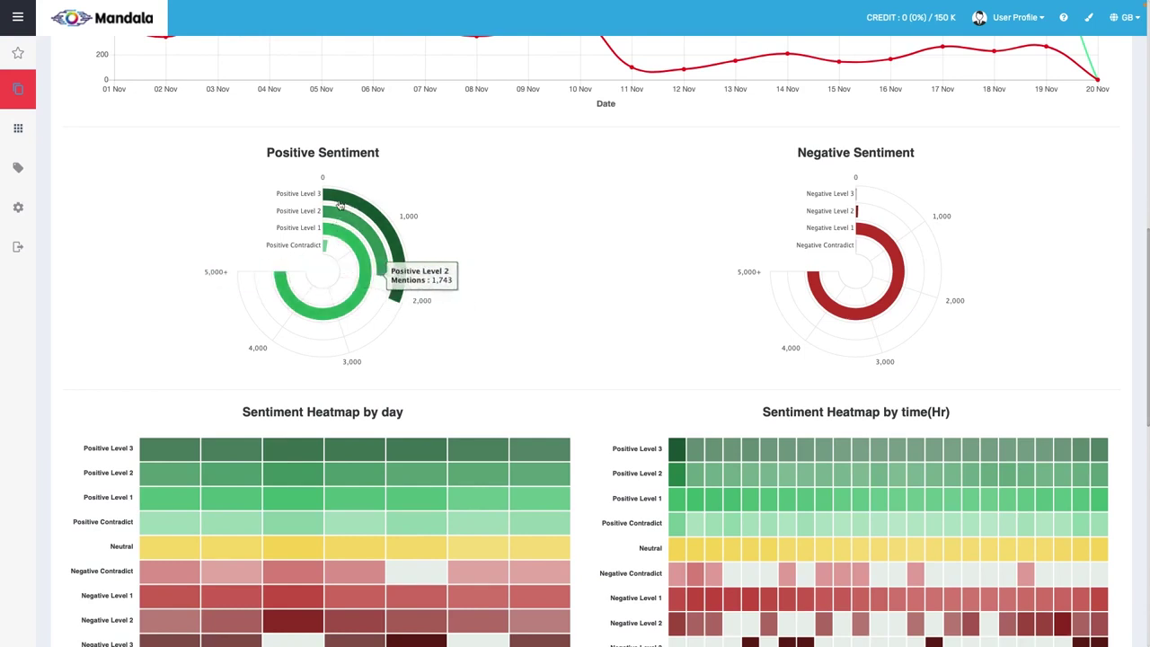
mouse_move(340, 202)
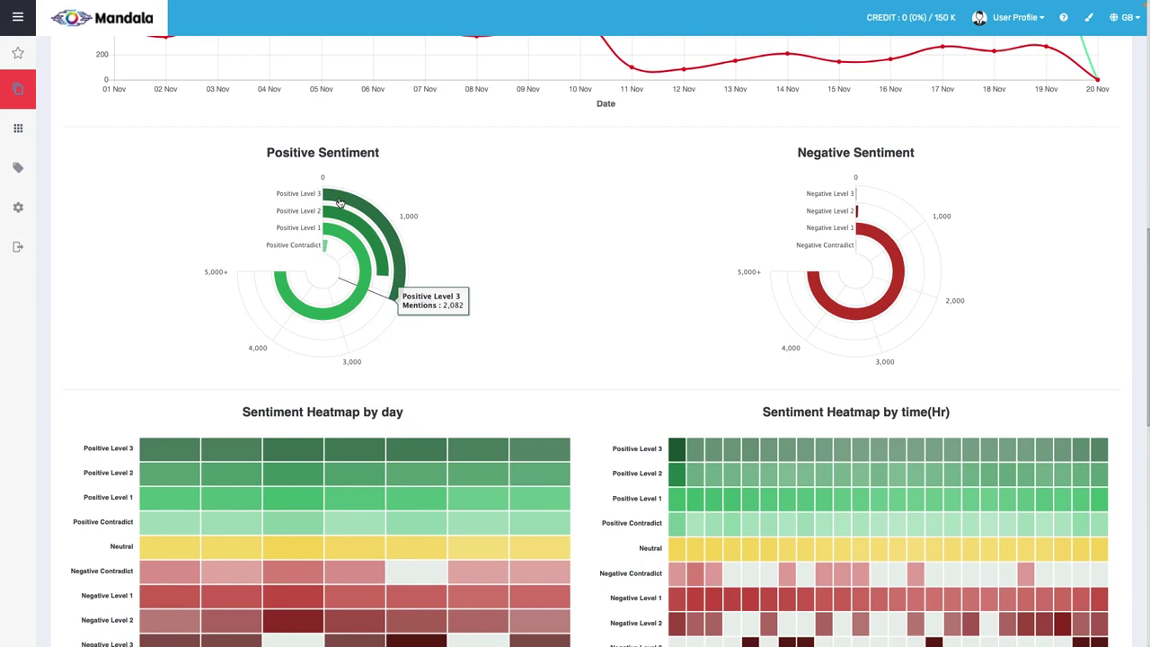
Examine the sentiment heatmaps by day and time, and the sentiment word and hashtag clouds with their mention lists.
scroll(565, 248, down, 2)
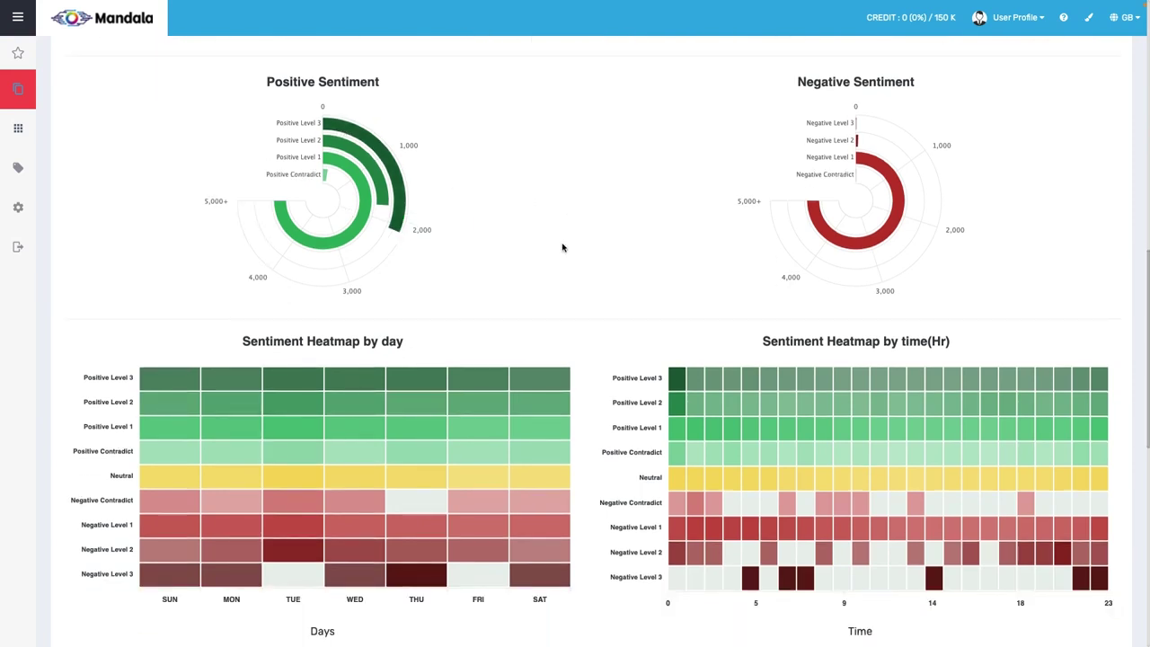
scroll(564, 249, down, 5)
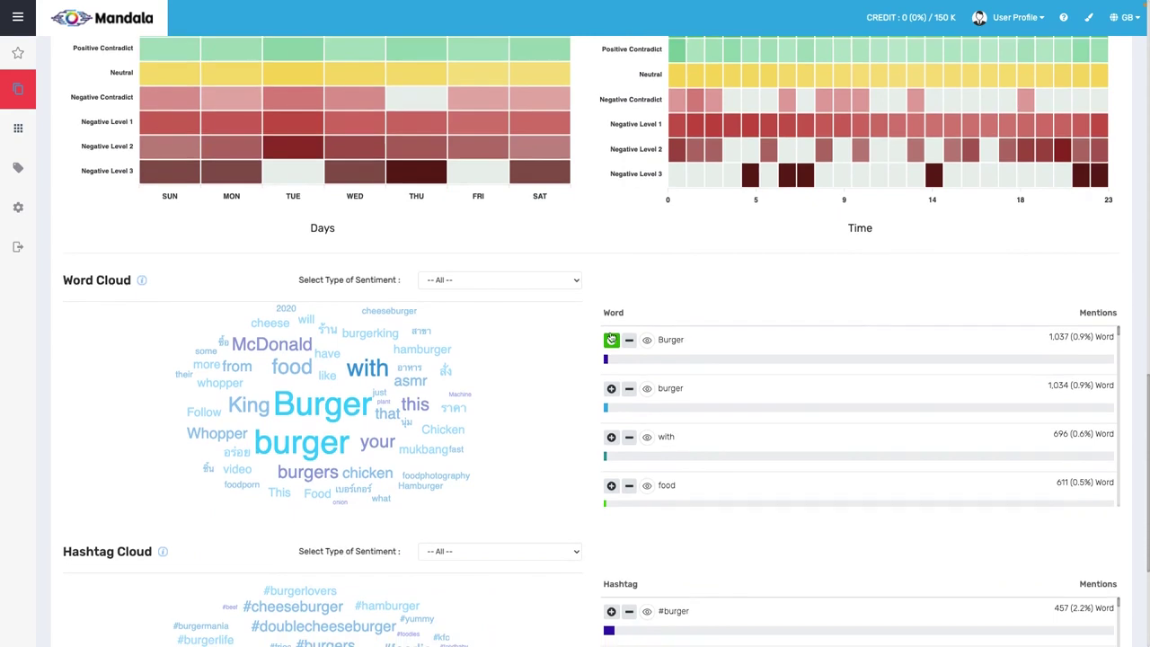
scroll(632, 354, down, 2)
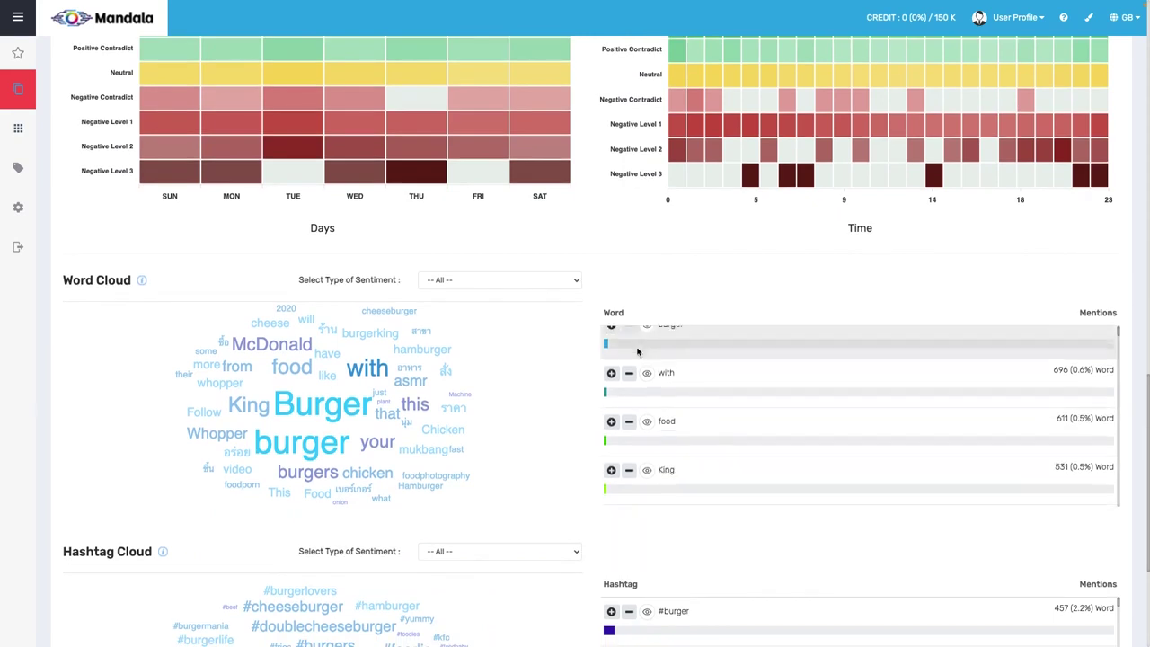
scroll(438, 373, down, 2)
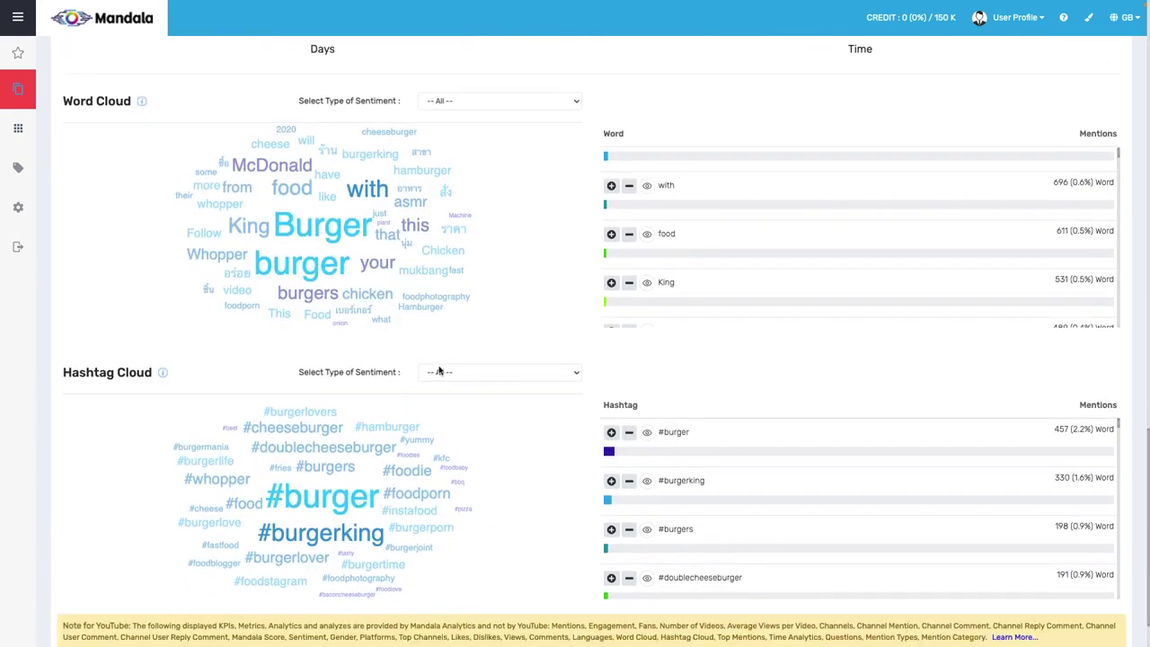
Go back to the positive and negative sentiment charts and review them alongside the heatmaps.
scroll(439, 371, up, 8)
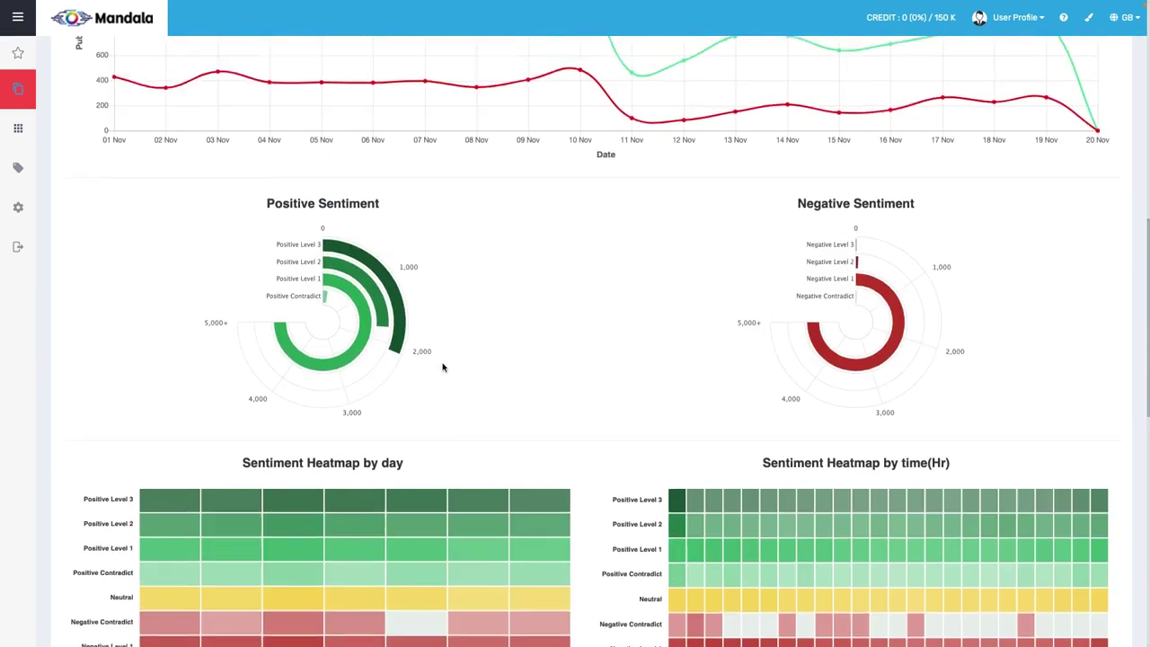
scroll(443, 366, up, 1)
scroll(443, 366, down, 1)
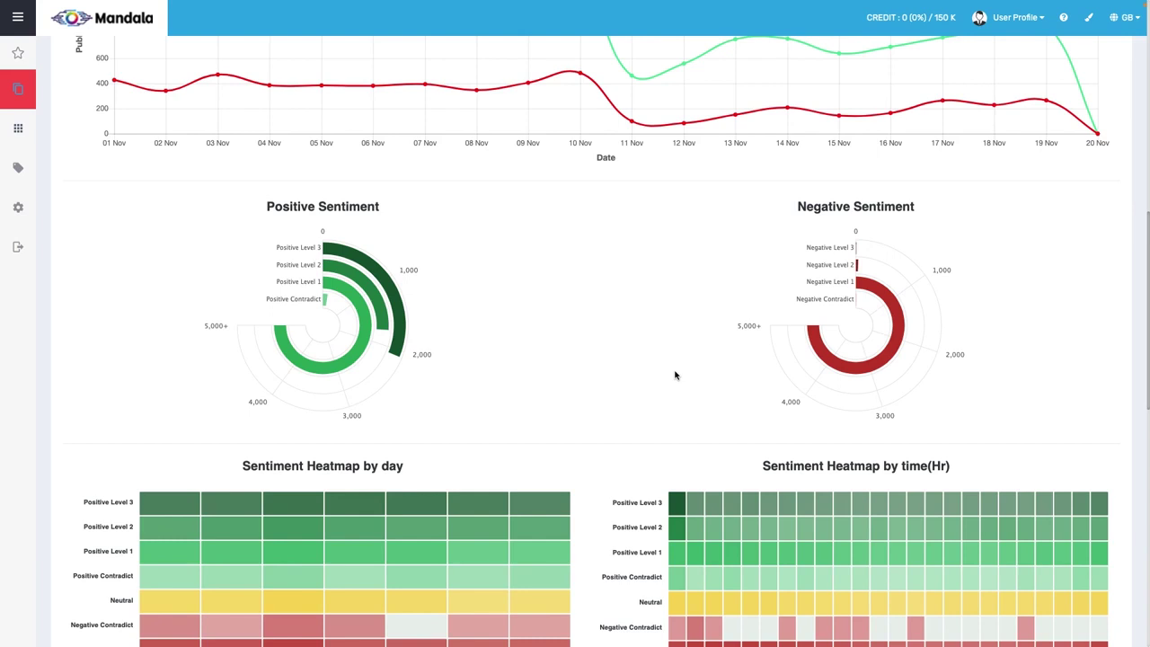
scroll(688, 405, down, 2)
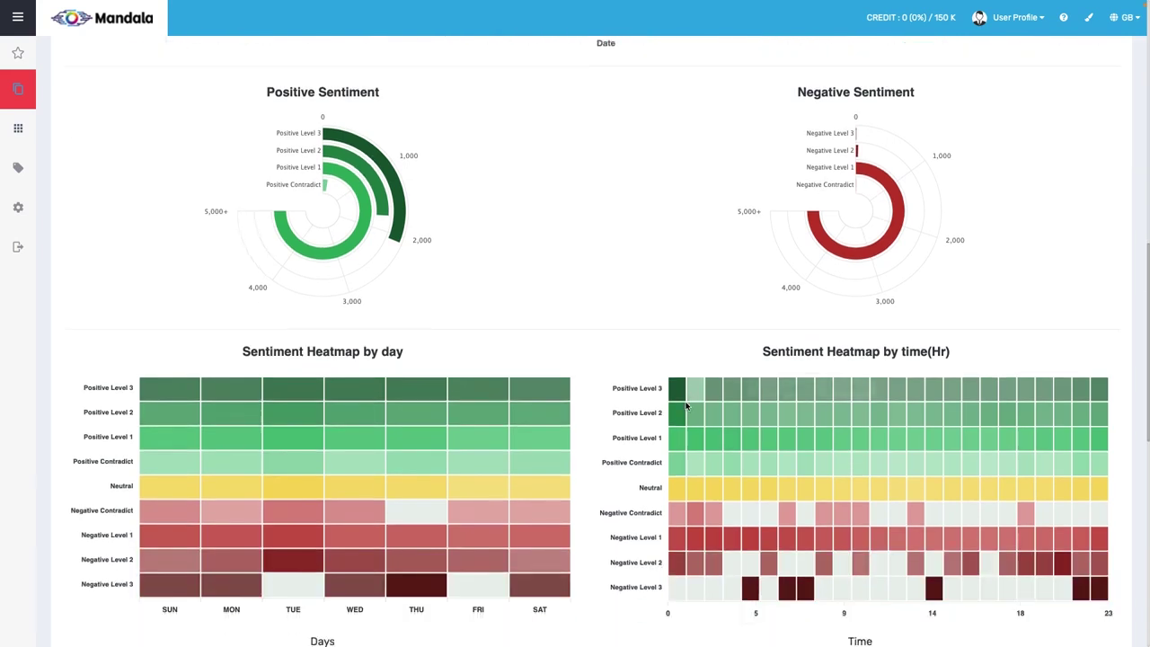
scroll(688, 405, up, 1)
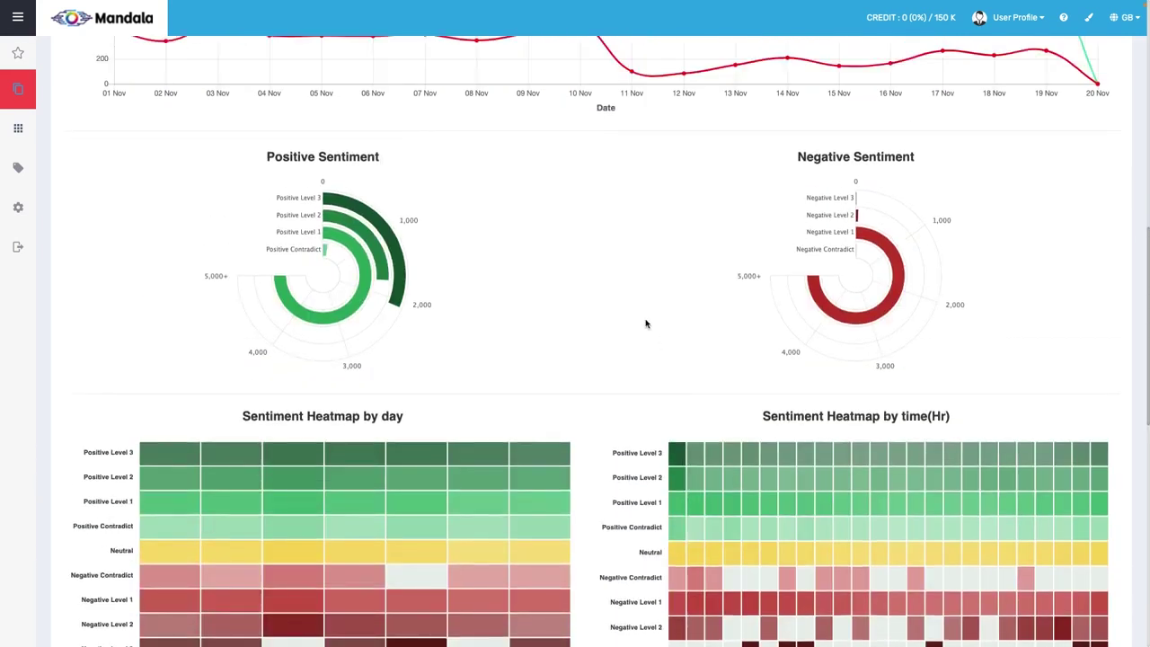
Open Cosmos Trends and examine the global keyword, hashtag and emoji timelines and the Trending Now posts.
scroll(645, 325, up, 10)
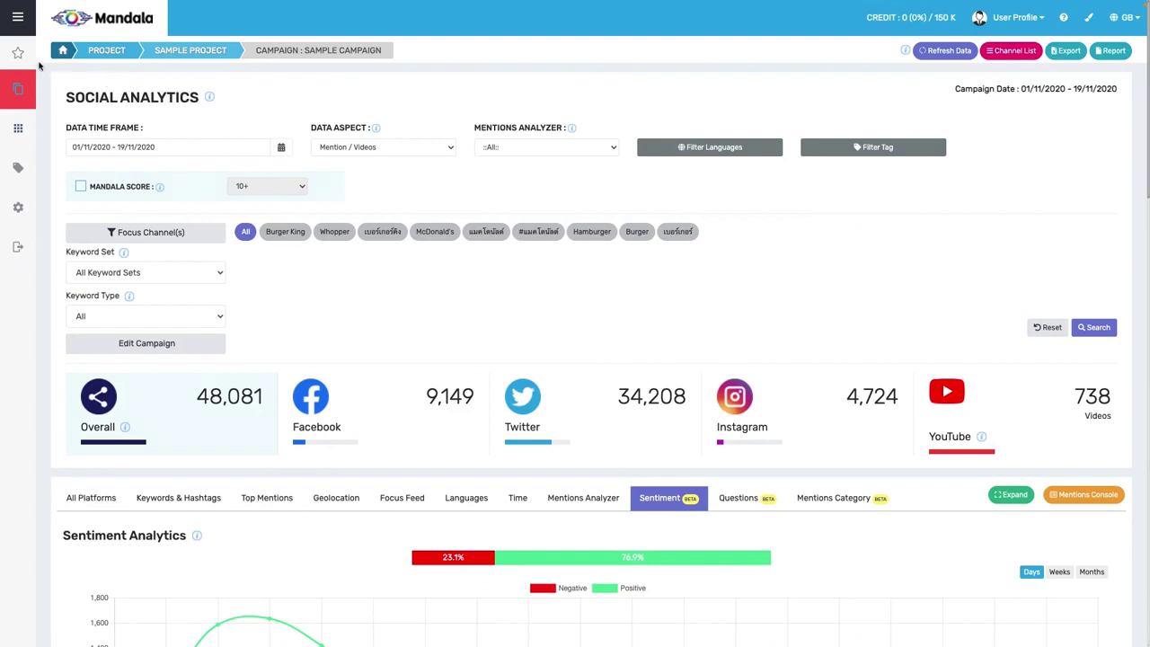
click(30, 55)
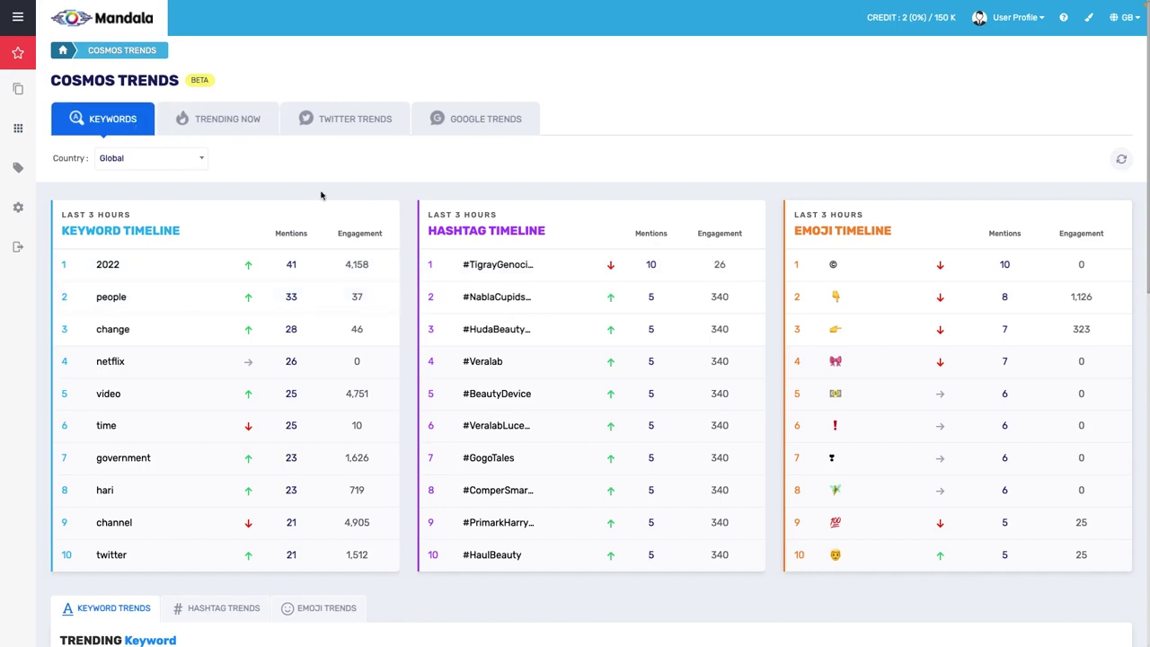
click(193, 113)
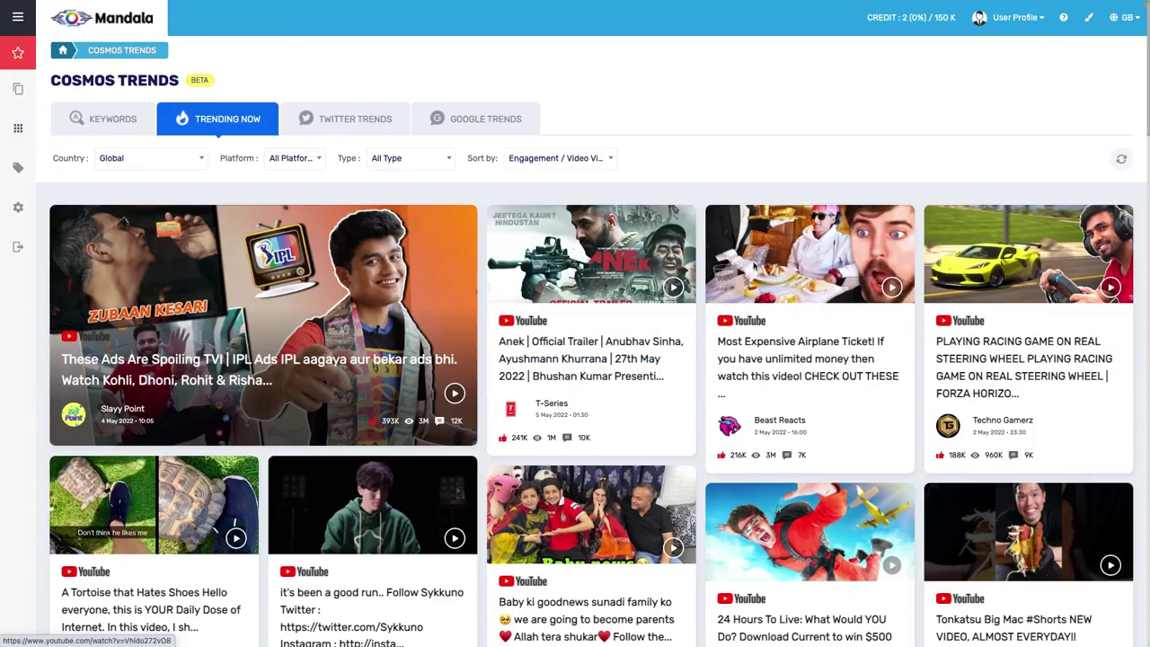
scroll(729, 249, down, 1)
scroll(729, 252, down, 10)
scroll(729, 253, up, 12)
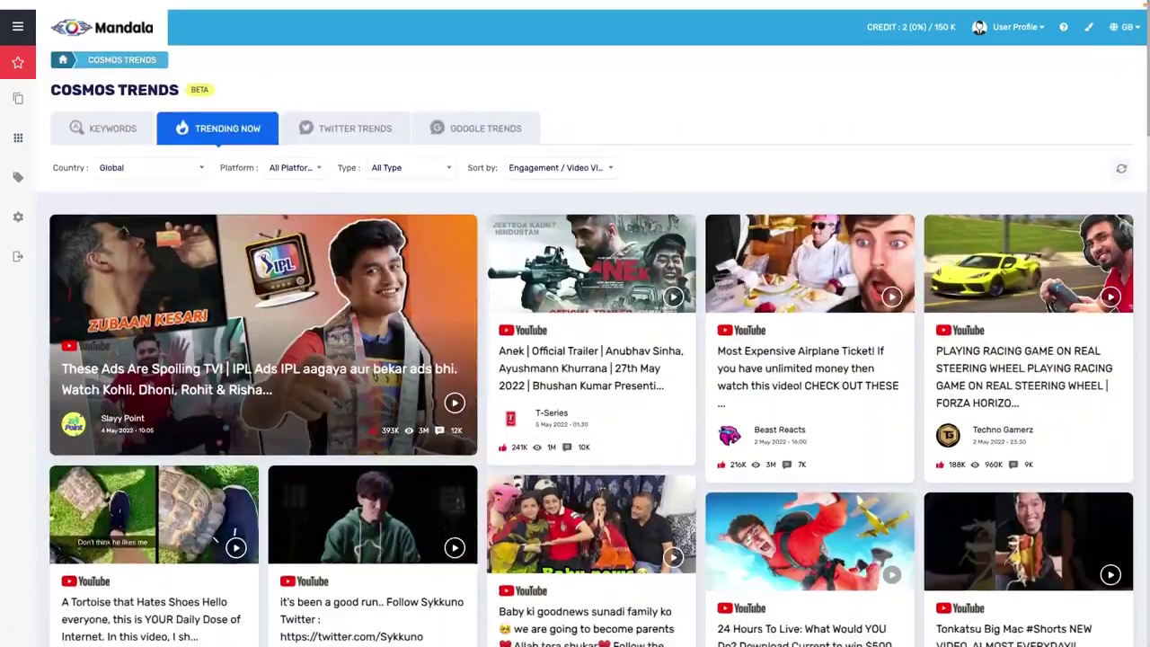
Look through the countries available for filtering the Trending Now posts, leaving the filter on Global.
click(176, 165)
scroll(128, 262, down, 2)
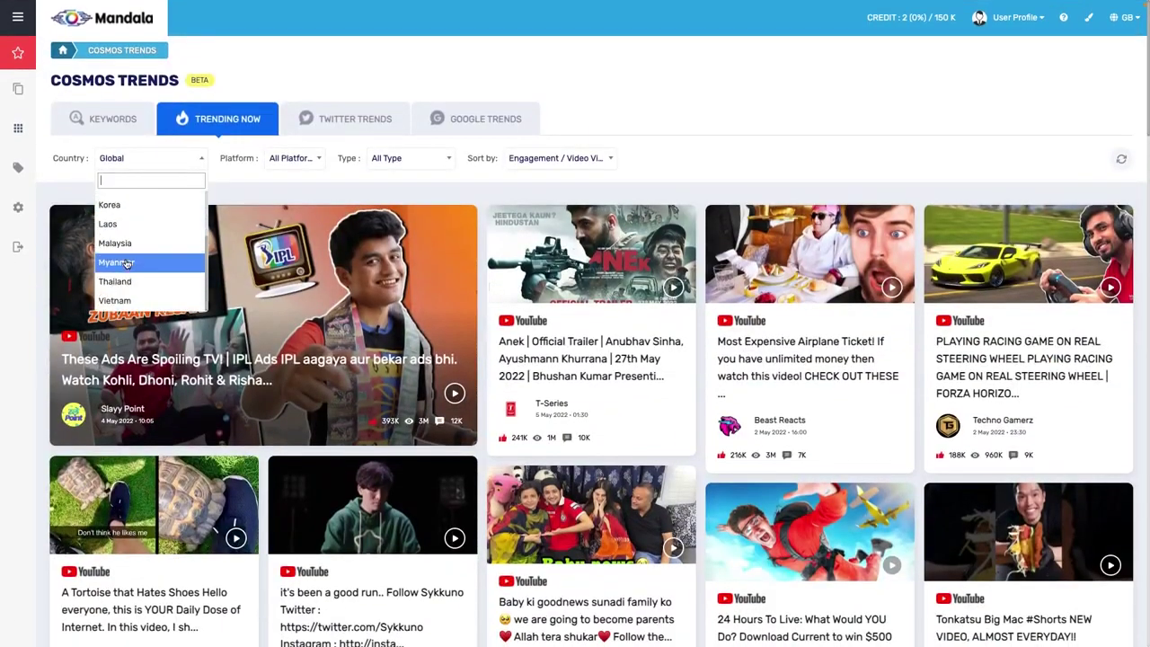
scroll(133, 251, up, 3)
click(651, 110)
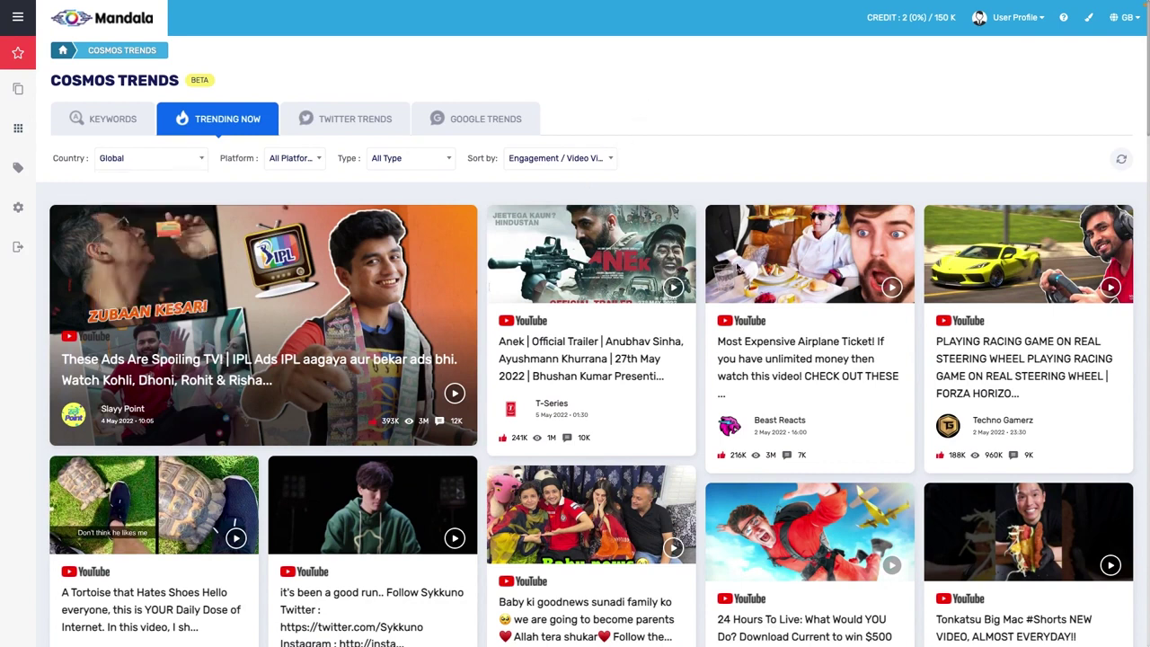
View the tag management page, then return to the analytics of the Sample Project's sample campaign.
click(29, 174)
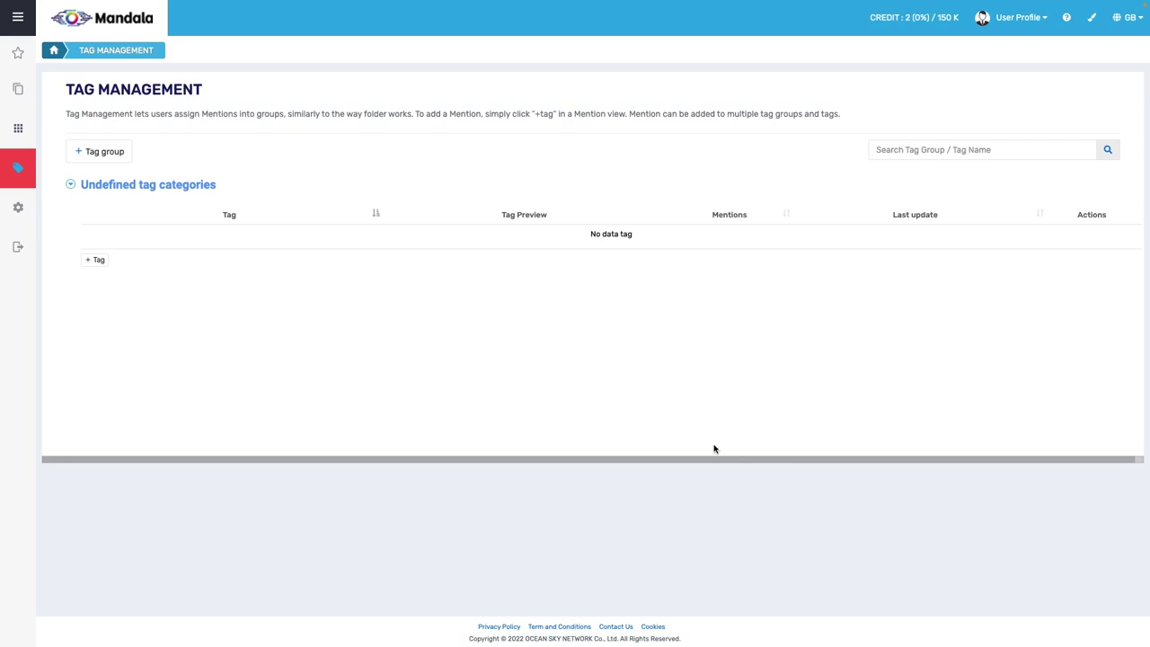
mouse_move(77, 129)
click(49, 100)
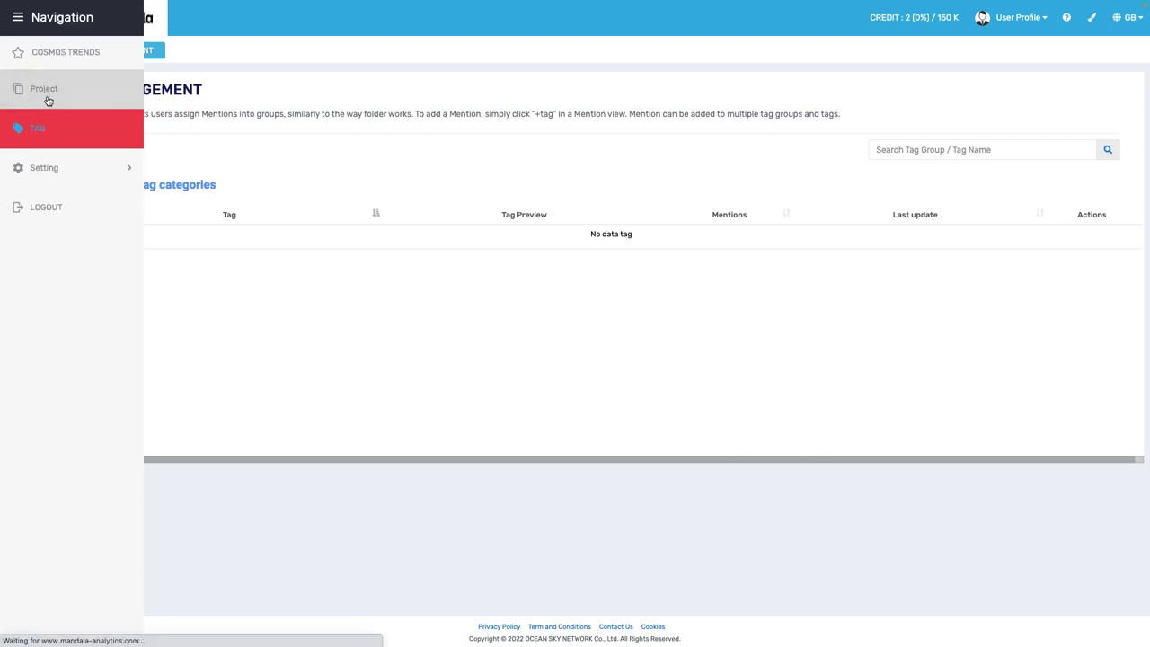
click(56, 94)
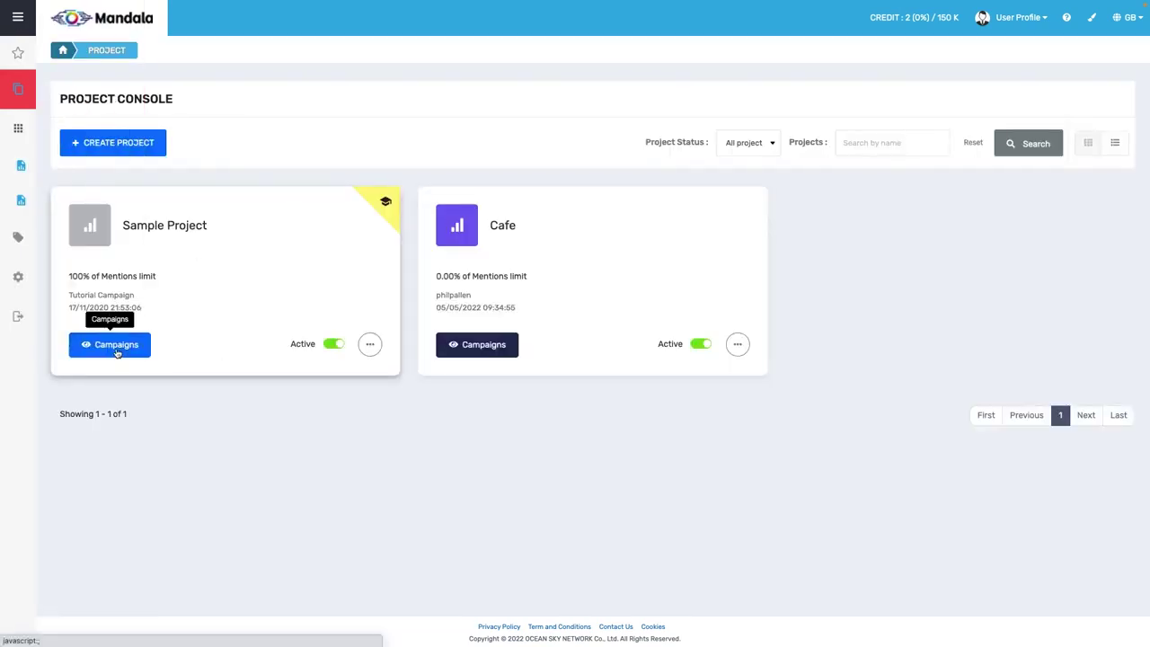
click(116, 346)
click(853, 349)
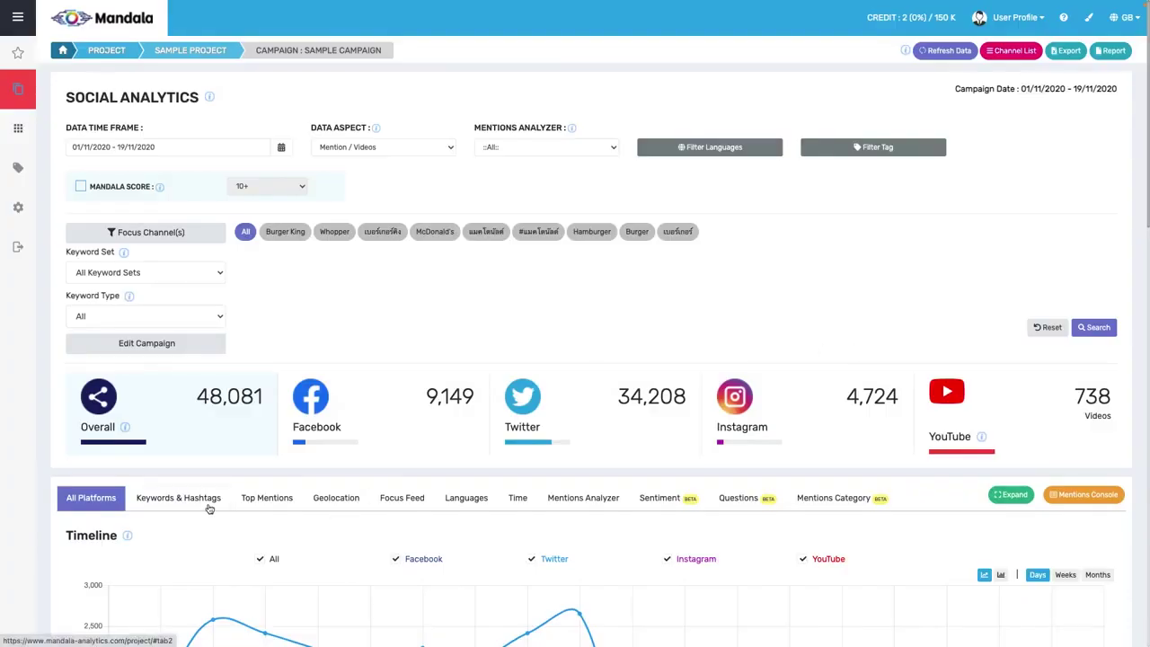
Examine the keyword timeline in the sample campaign's keyword and hashtag analytics.
click(208, 506)
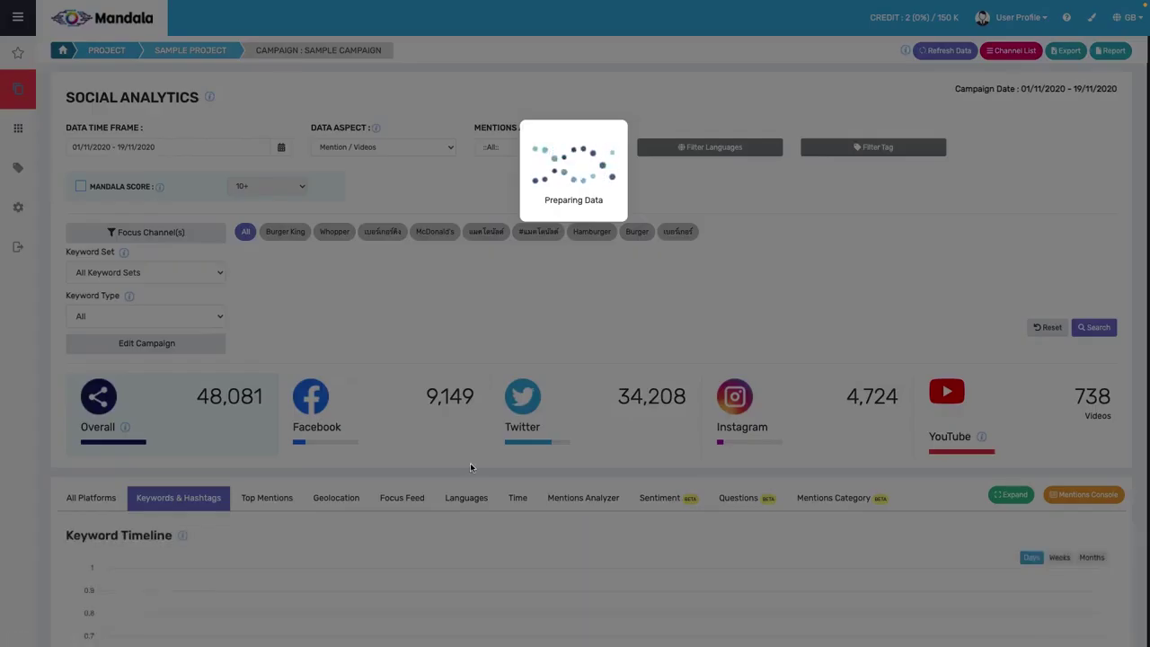
scroll(494, 431, down, 3)
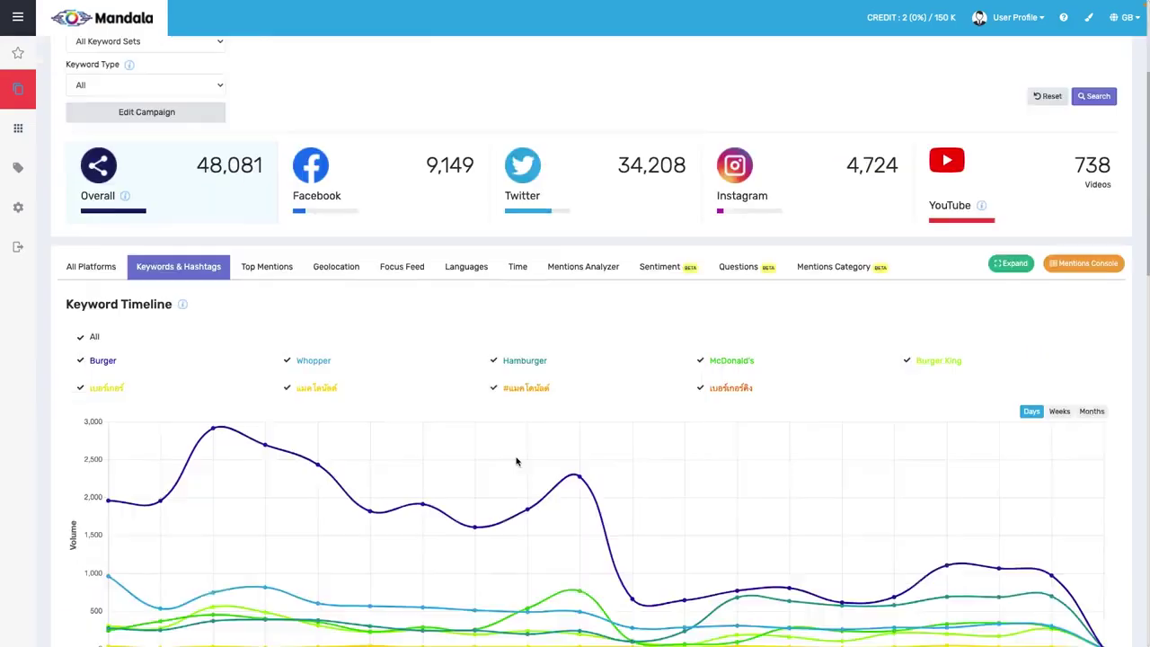
scroll(521, 395, up, 3)
Open the campaign's top mentions and add a new tag named "celebrity" to the first Twitter mention.
click(553, 403)
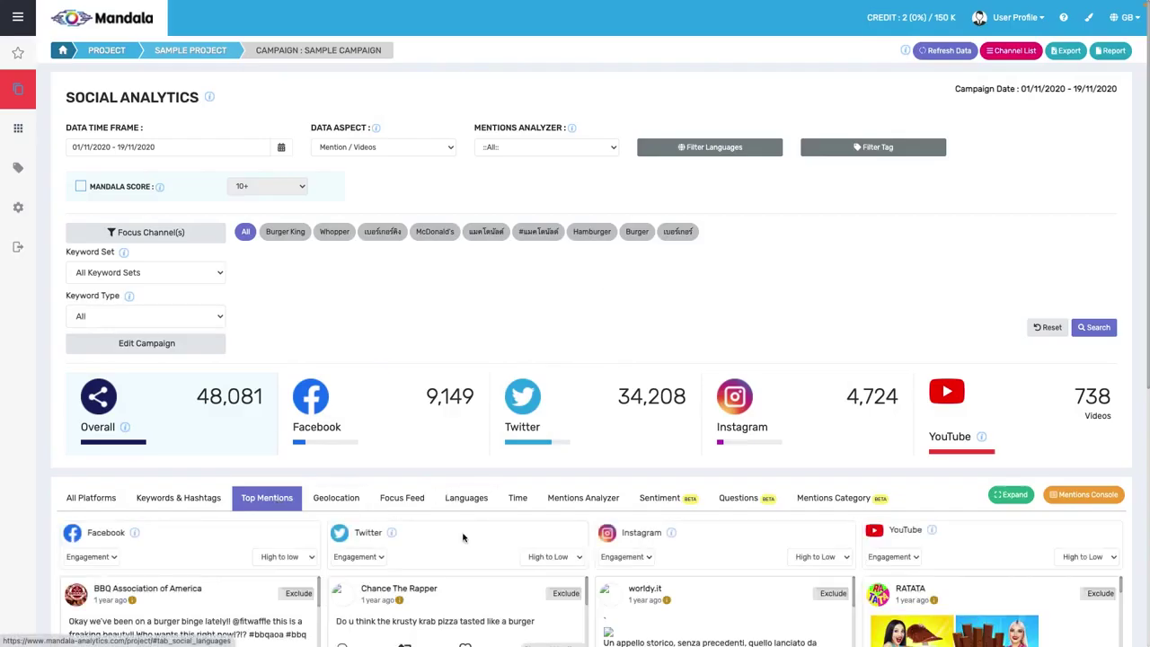
scroll(458, 521, down, 4)
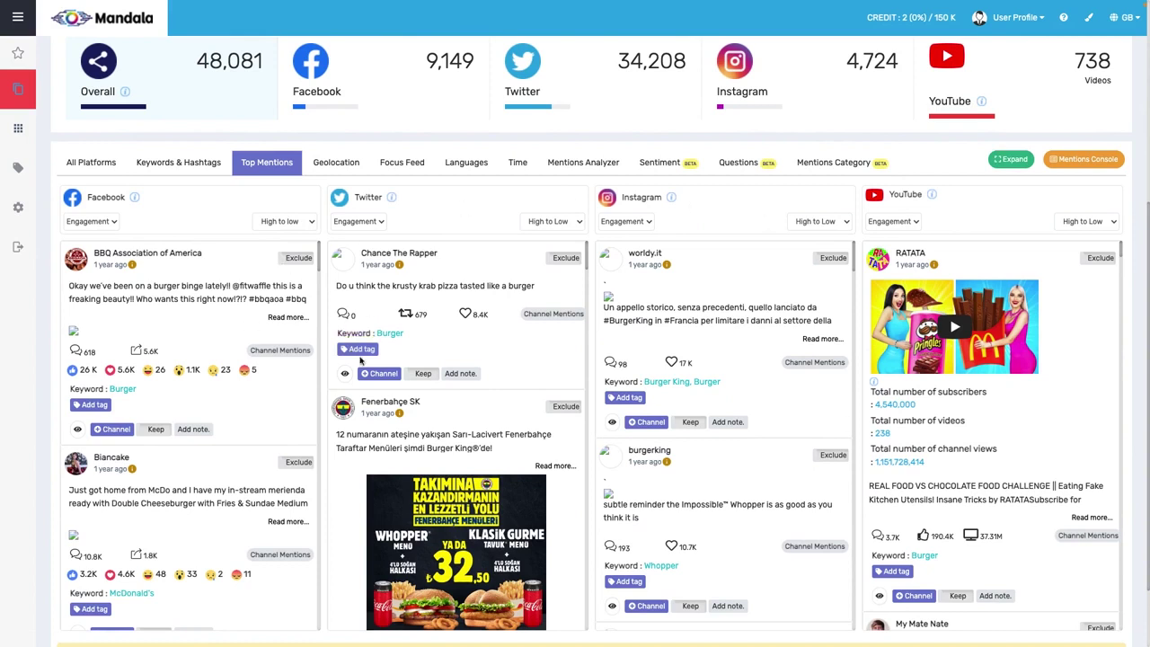
click(362, 349)
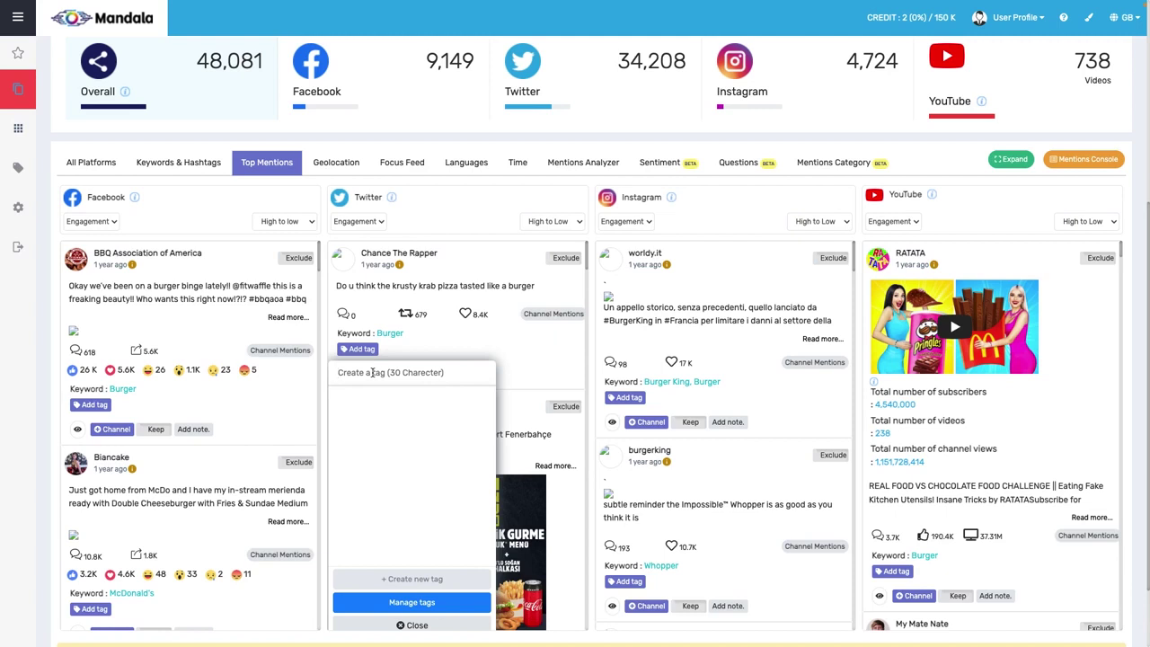
text(celebrity)
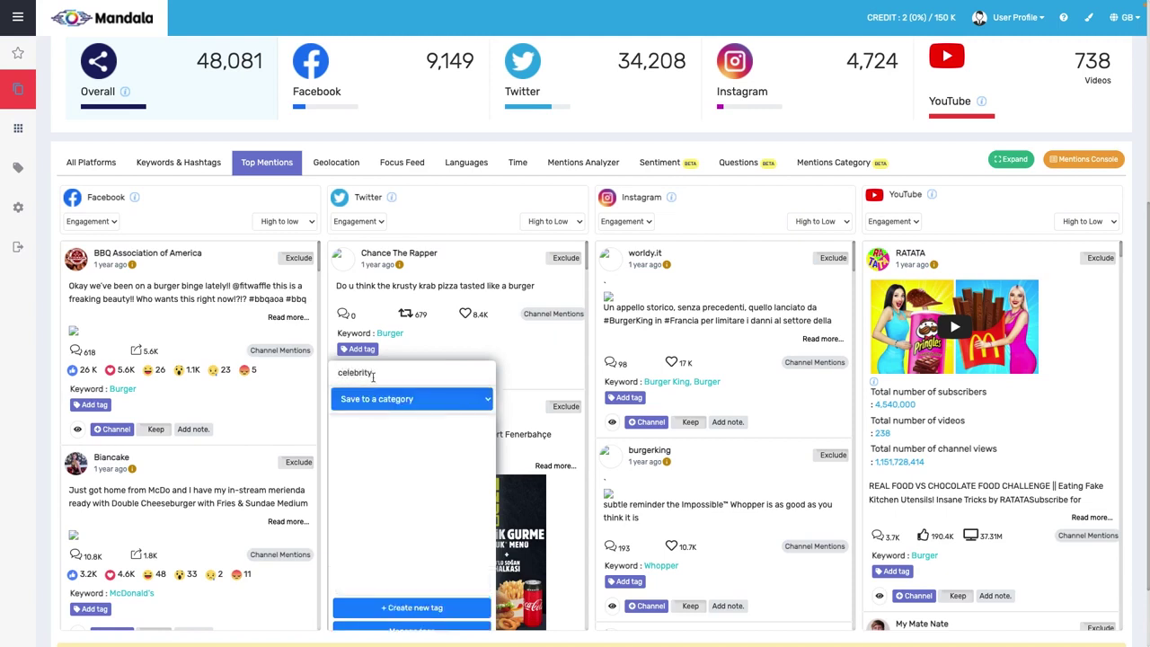
scroll(436, 601, down, 1)
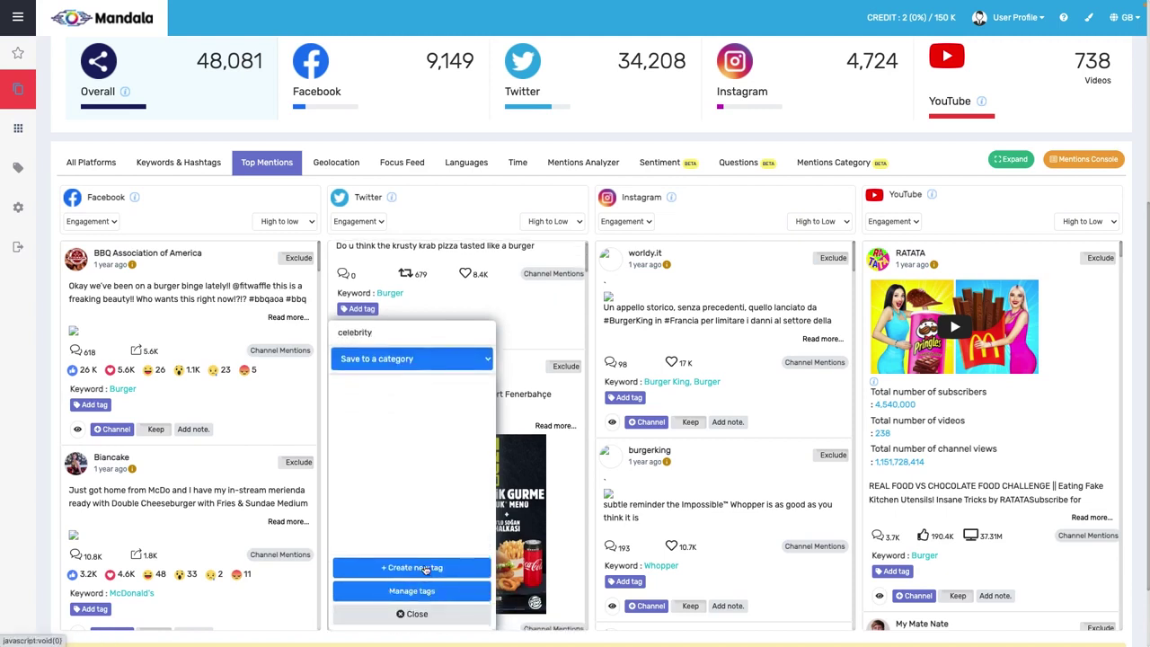
click(426, 568)
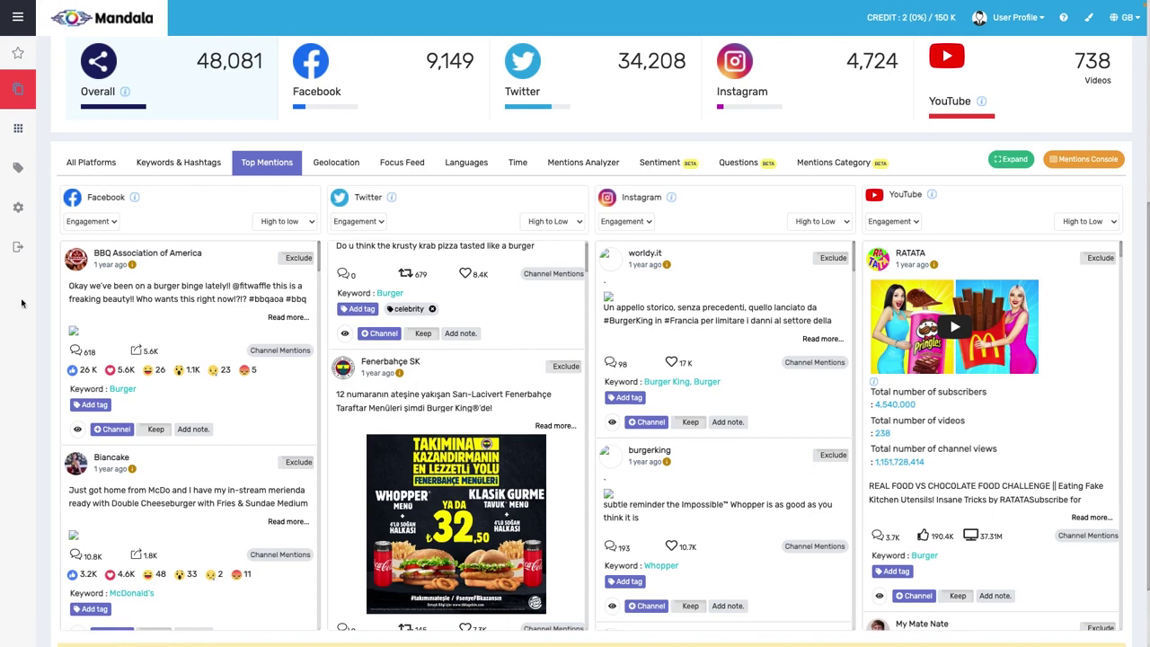
Open the tag management page.
click(48, 167)
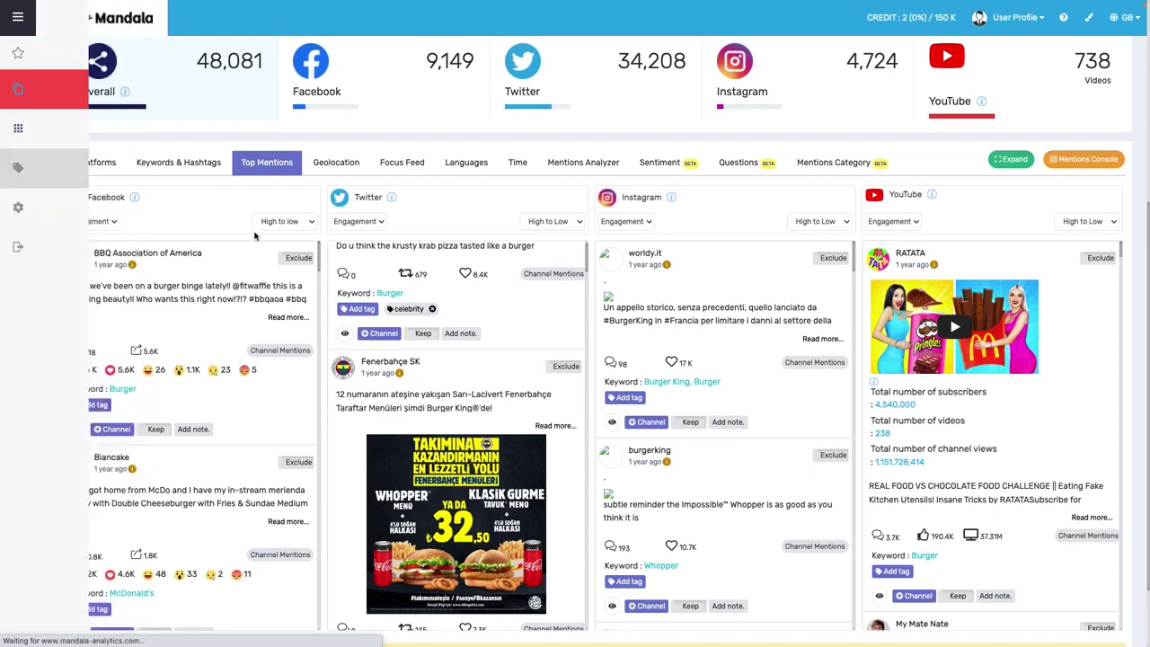